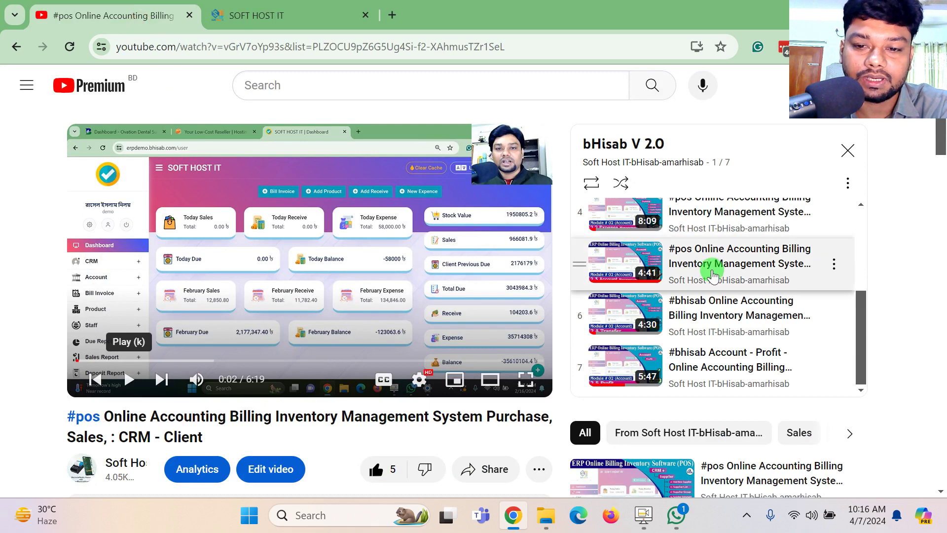
Finish scrolling the bHisab playlist and switch to the SOFT HOST IT tab with BHisab's login.
{"action": "scroll", "coordinate": [598, 340], "scroll_direction": "down", "scroll_amount": 2}
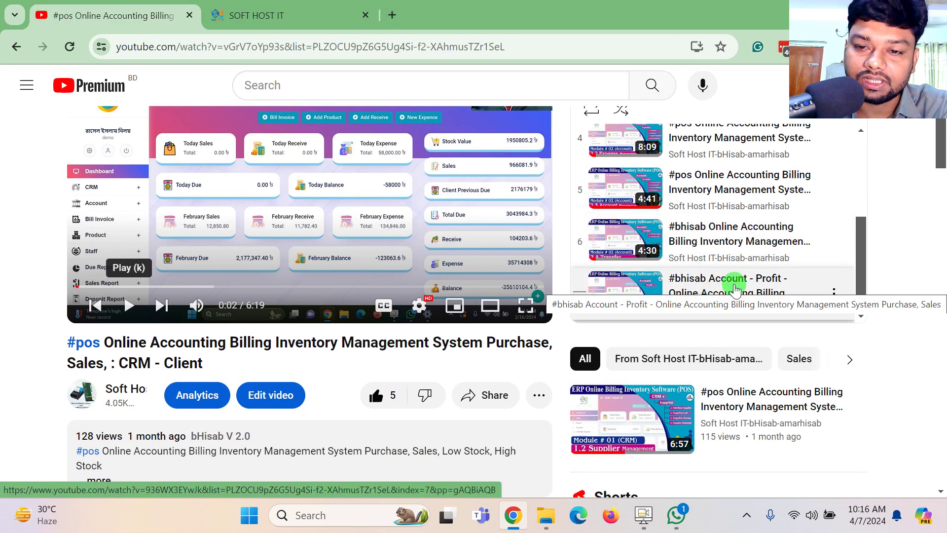
{"action": "scroll", "coordinate": [735, 289], "scroll_direction": "up", "scroll_amount": 4}
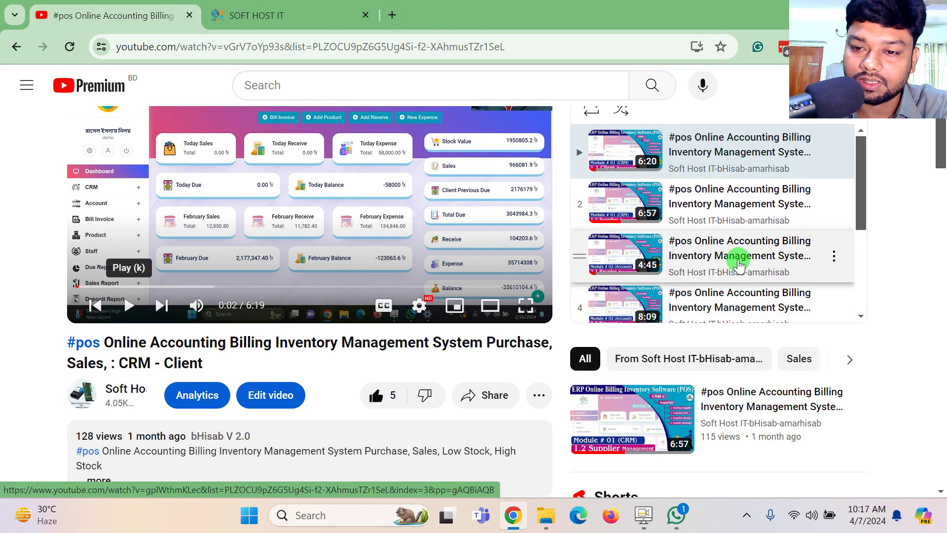
{"action": "scroll", "coordinate": [775, 296], "scroll_direction": "down", "scroll_amount": 1}
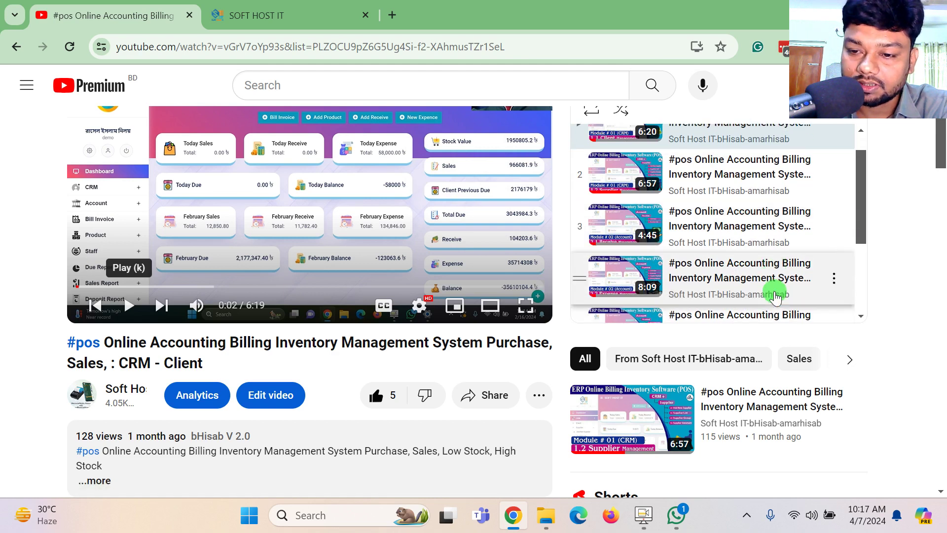
{"action": "left_click", "coordinate": [288, 15]}
Sign in to the BHisab demo as admin and dismiss the low-stock alert.
{"action": "scroll", "coordinate": [656, 238], "scroll_direction": "down", "scroll_amount": 2}
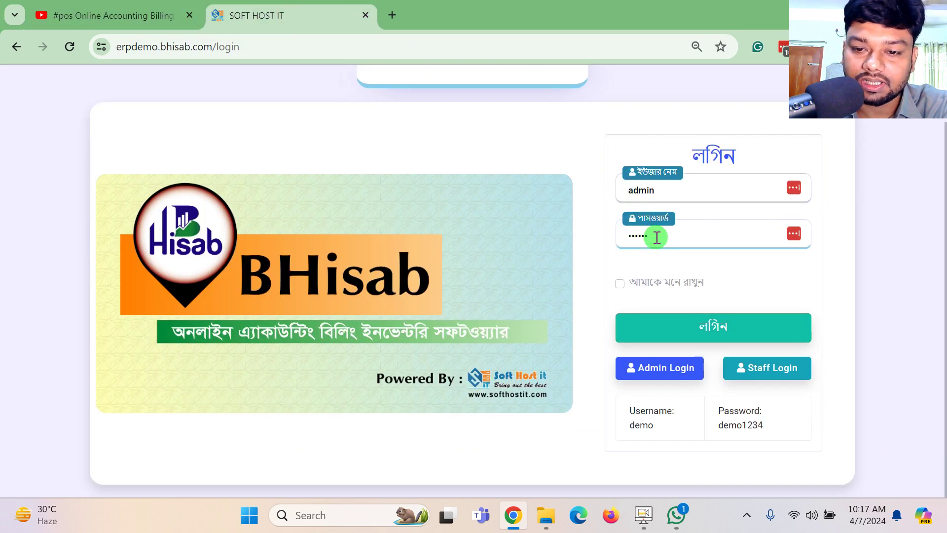
{"action": "left_click", "coordinate": [665, 358]}
{"action": "left_click", "coordinate": [679, 329]}
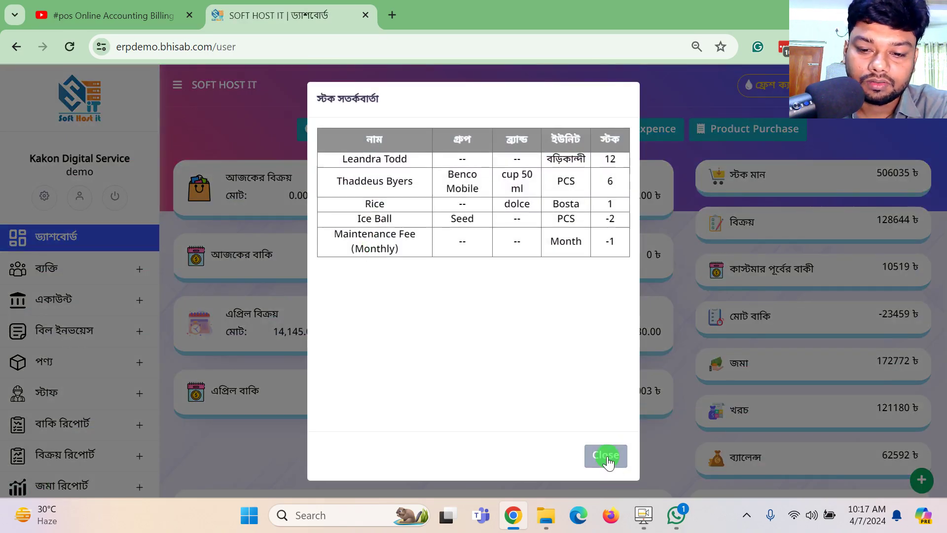
{"action": "left_click", "coordinate": [607, 455]}
Expand the একাউন্ট, বিল ইনভয়েস and বিক্রয় ফেরত sidebar menus.
{"action": "scroll", "coordinate": [170, 338], "scroll_direction": "down", "scroll_amount": 1}
{"action": "scroll", "coordinate": [74, 332], "scroll_direction": "down", "scroll_amount": 2}
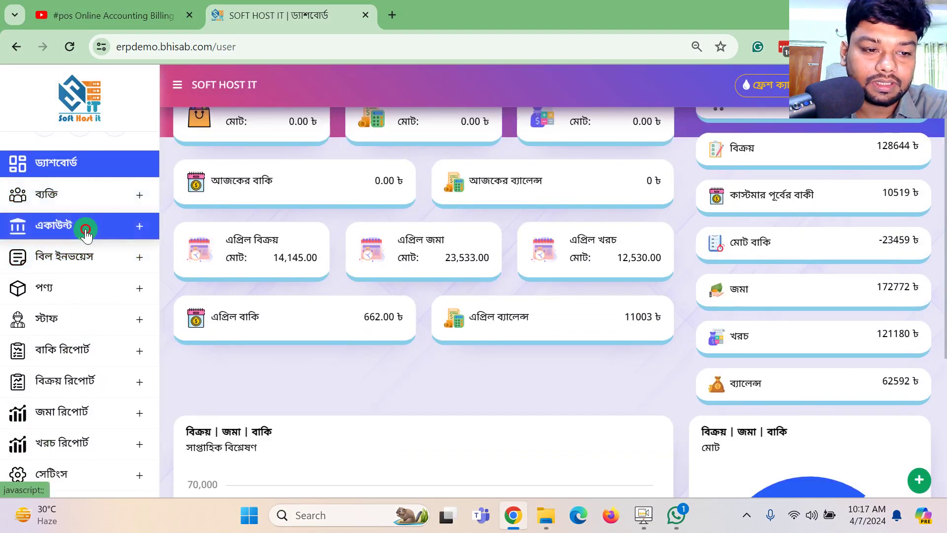
{"action": "left_click", "coordinate": [82, 223]}
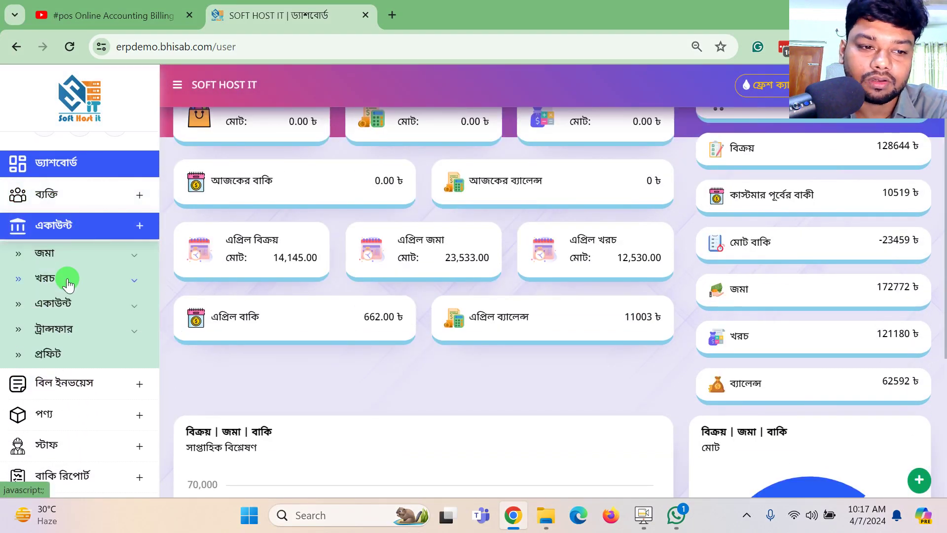
{"action": "left_click", "coordinate": [80, 318]}
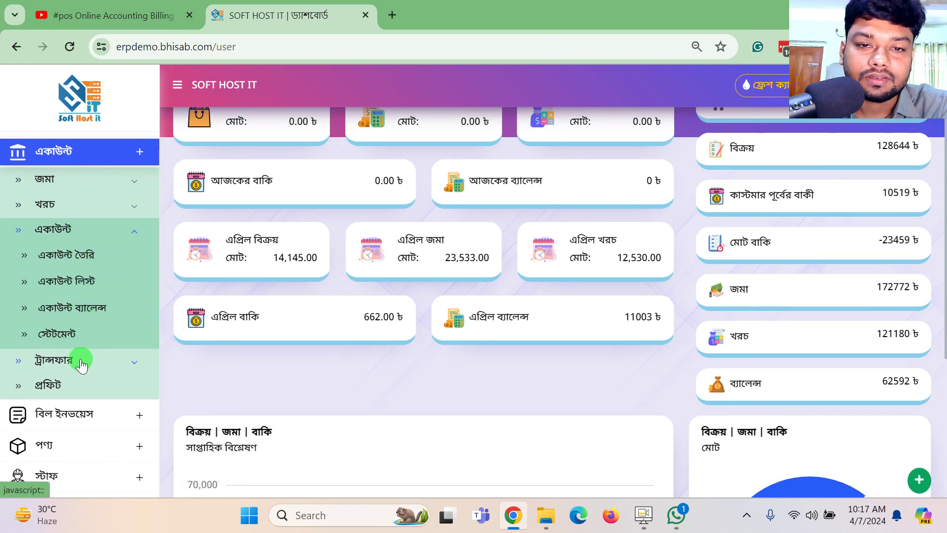
{"action": "scroll", "coordinate": [85, 388], "scroll_direction": "down", "scroll_amount": 1}
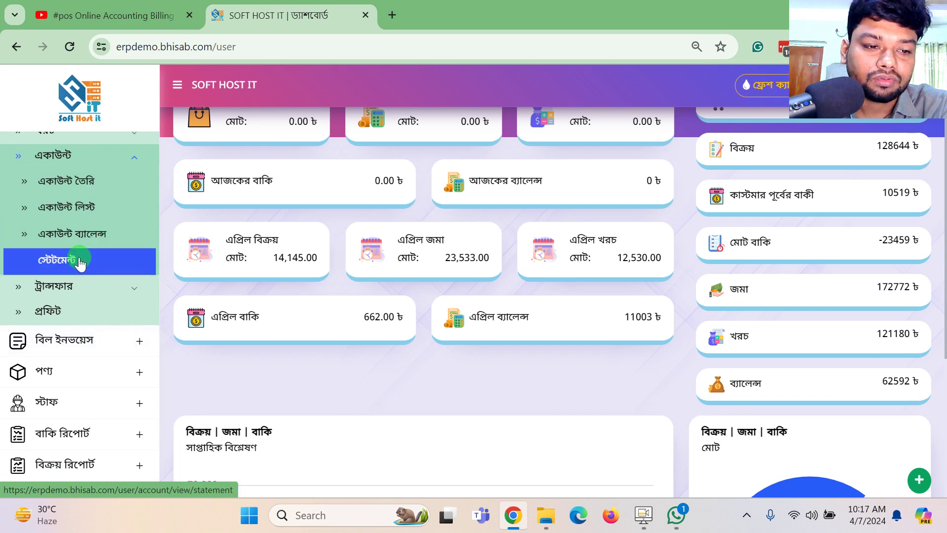
{"action": "scroll", "coordinate": [83, 200], "scroll_direction": "down", "scroll_amount": 1}
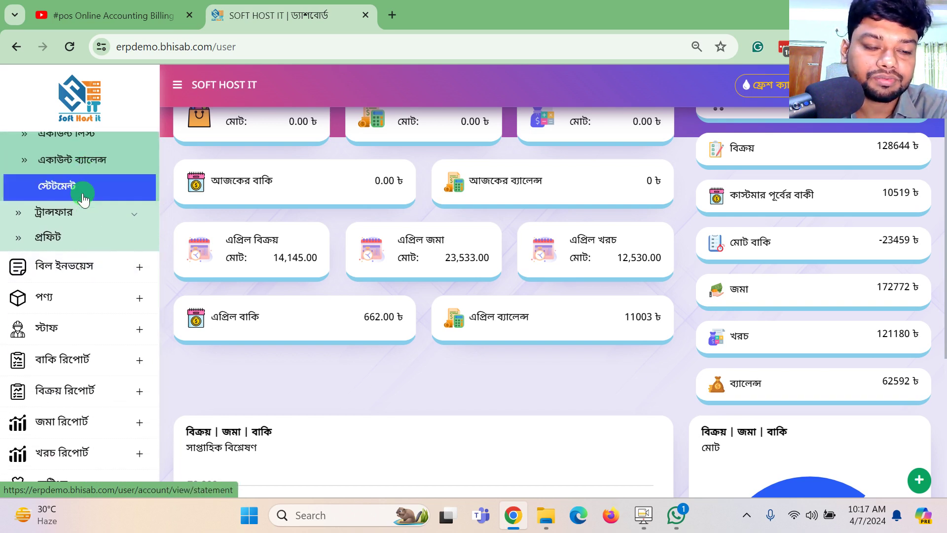
{"action": "left_click", "coordinate": [89, 269]}
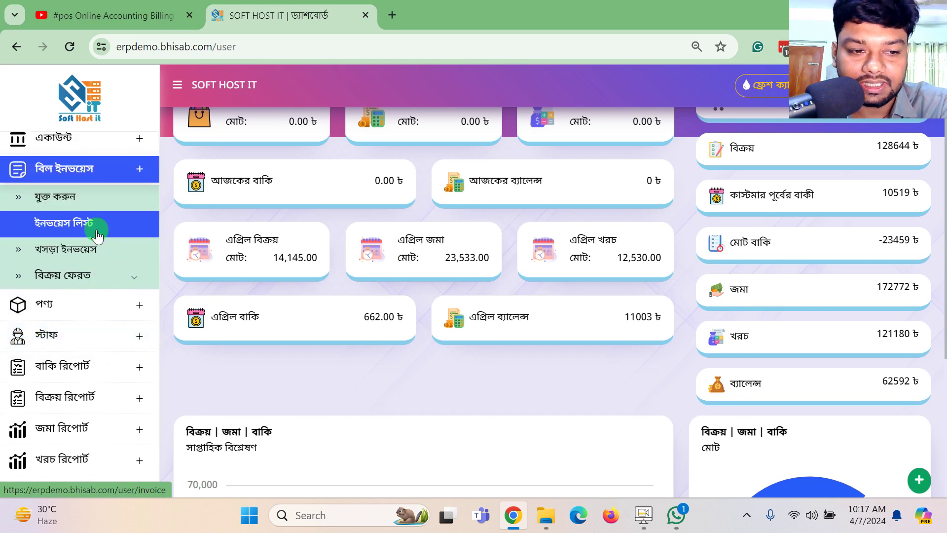
{"action": "left_click", "coordinate": [97, 275]}
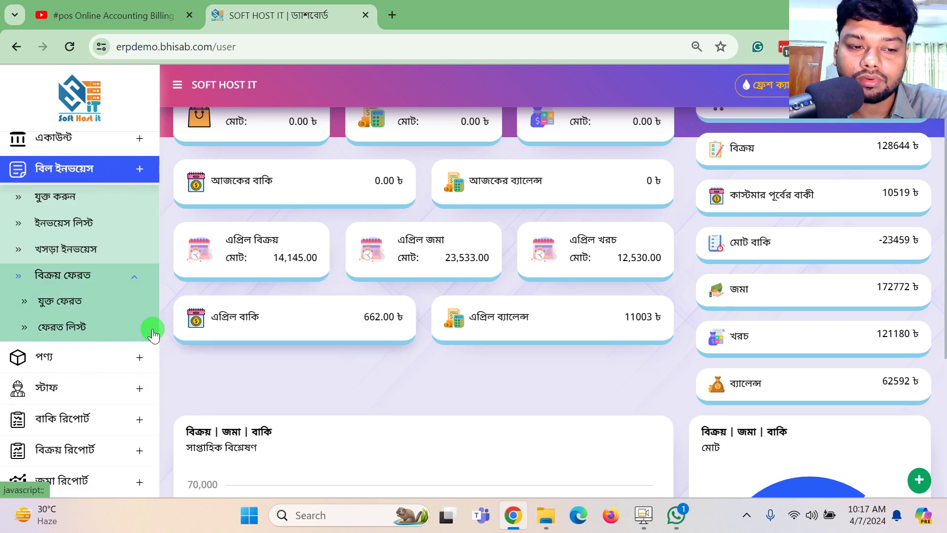
Open a new invoice via বিল ইনভয়েস > যুক্ত করুন and look over the client list.
{"action": "left_click", "coordinate": [79, 205]}
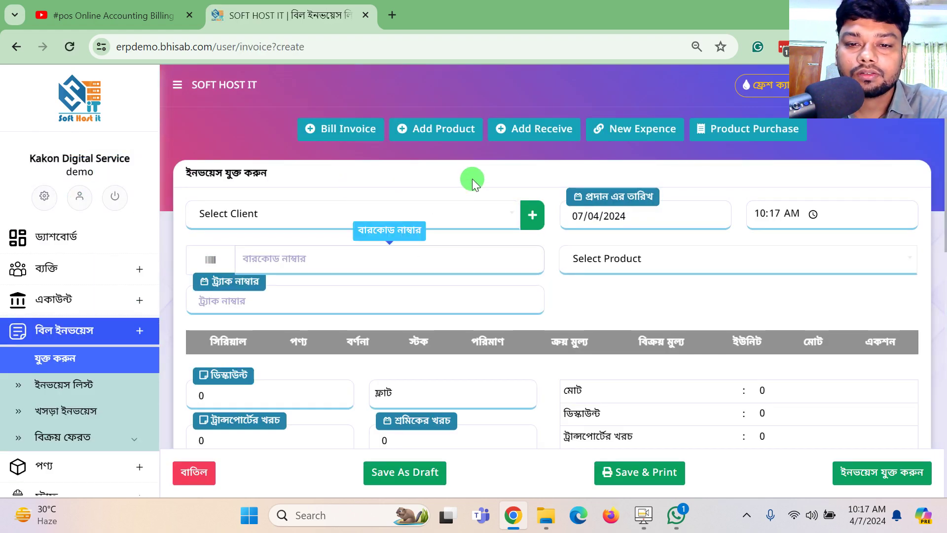
{"action": "scroll", "coordinate": [472, 179], "scroll_direction": "down", "scroll_amount": 2}
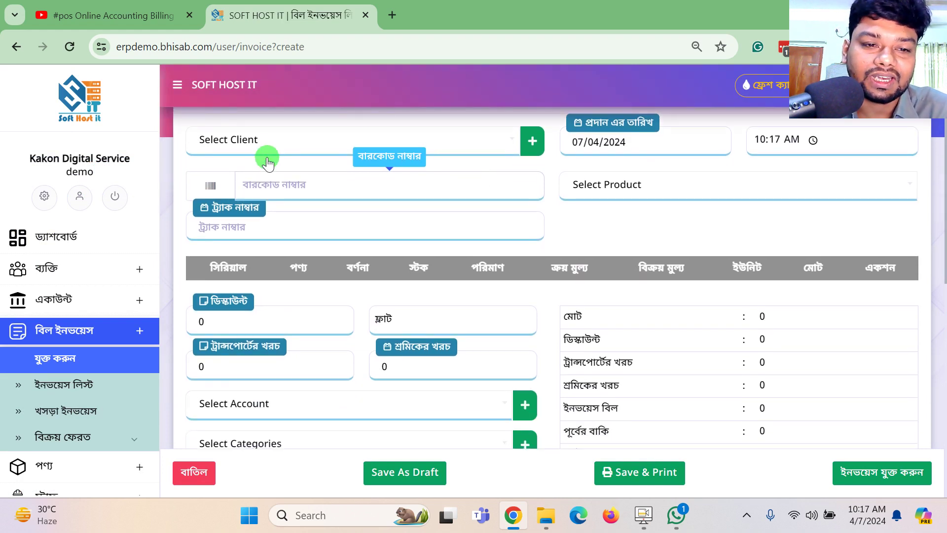
{"action": "scroll", "coordinate": [262, 153], "scroll_direction": "up", "scroll_amount": 2}
{"action": "left_click", "coordinate": [255, 213]}
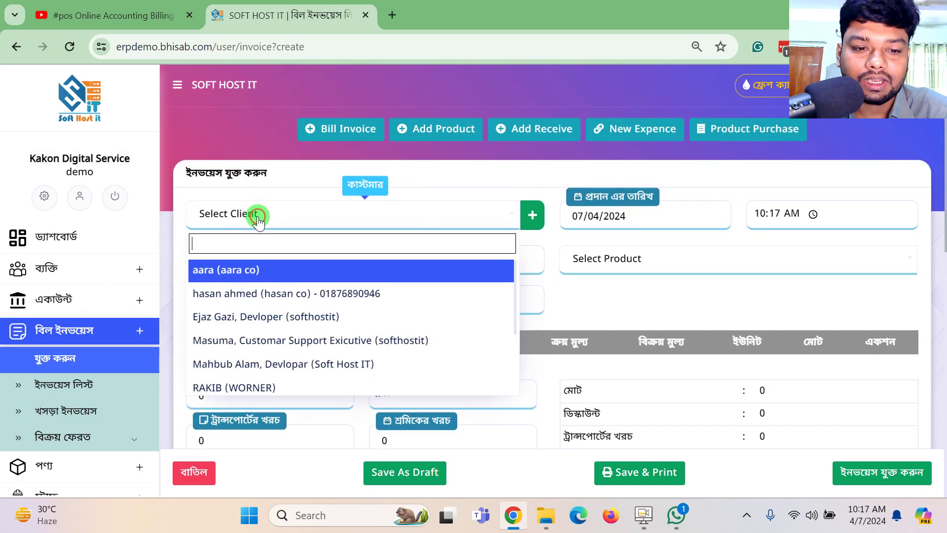
{"action": "left_click", "coordinate": [313, 186]}
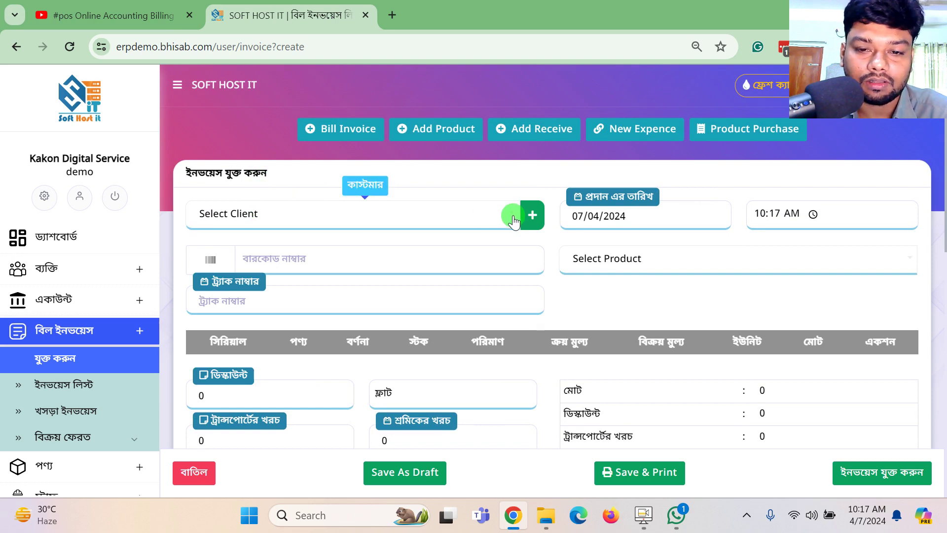
Bring up the add-customer form from the green + beside Select Client.
{"action": "left_click", "coordinate": [531, 215]}
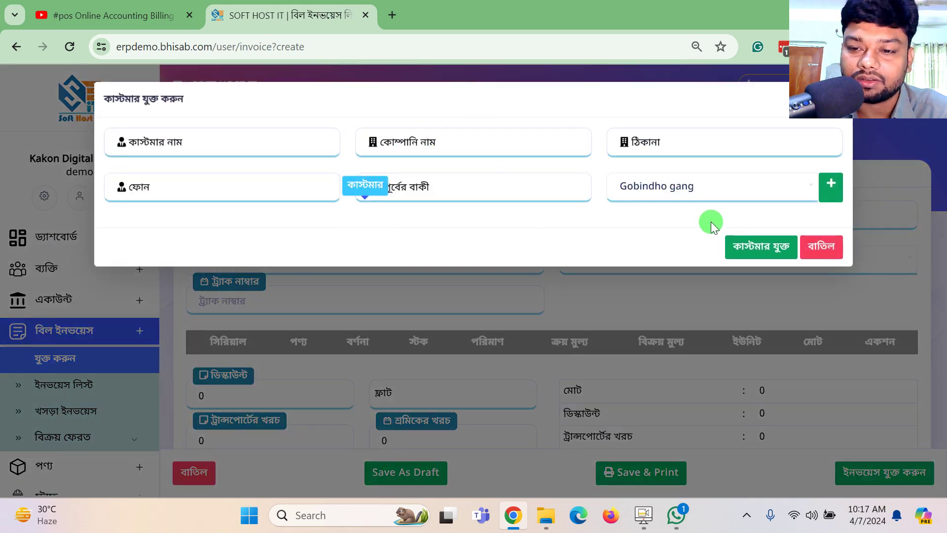
{"action": "left_click", "coordinate": [821, 239]}
{"action": "left_click", "coordinate": [335, 207]}
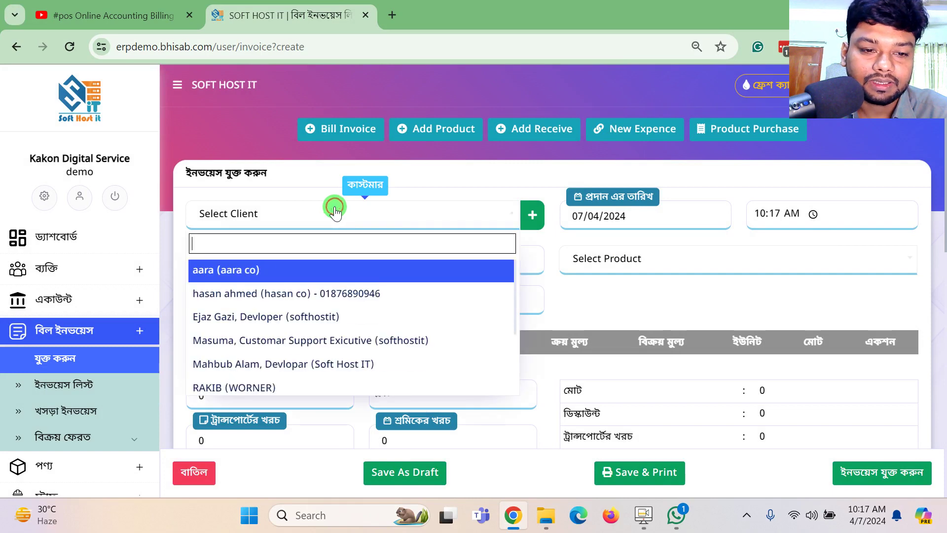
{"action": "left_click", "coordinate": [324, 176]}
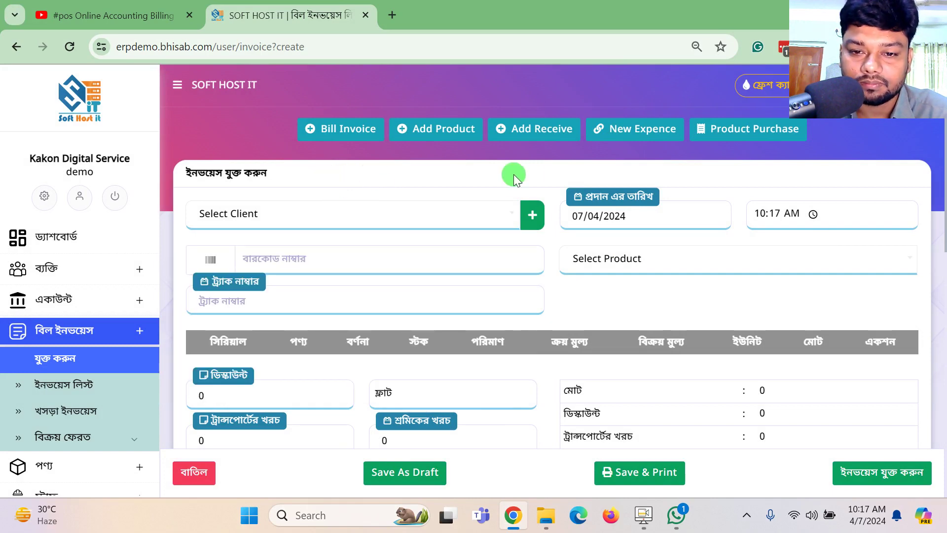
{"action": "left_click", "coordinate": [531, 216]}
Enter the customer's name, company, address and phone, set previous due 0, and save.
{"action": "left_click", "coordinate": [184, 148]}
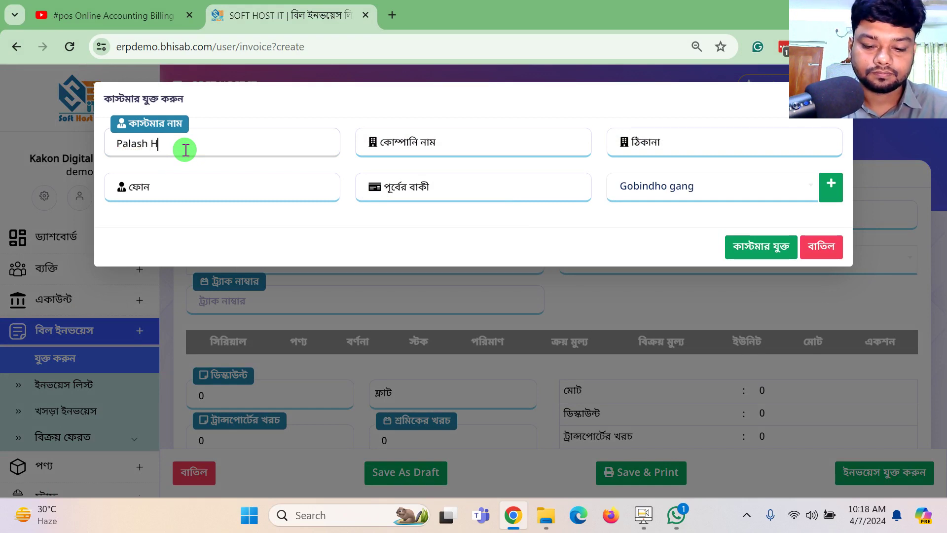
{"action": "key", "text": "Tab"}
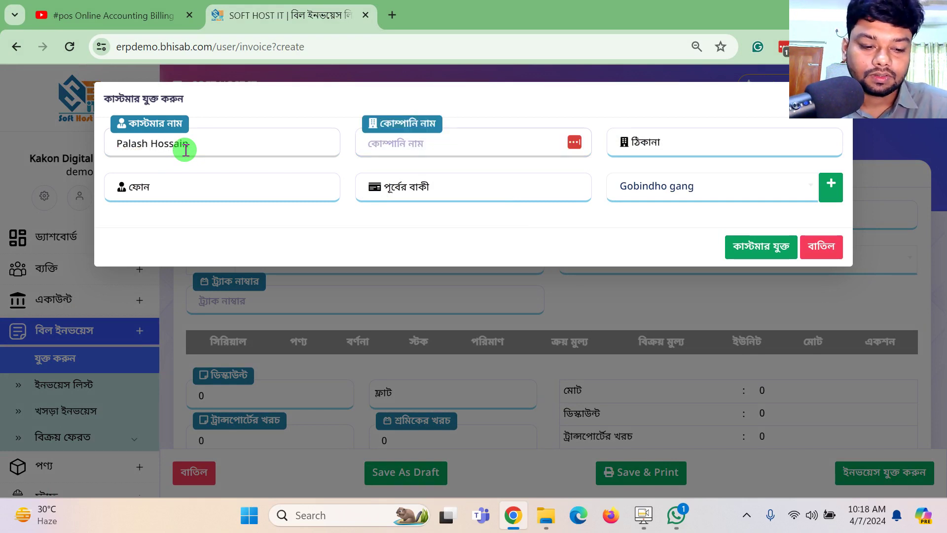
{"action": "type", "text": "1212"}
{"action": "left_click", "coordinate": [661, 147]}
{"action": "type", "text": "1212"}
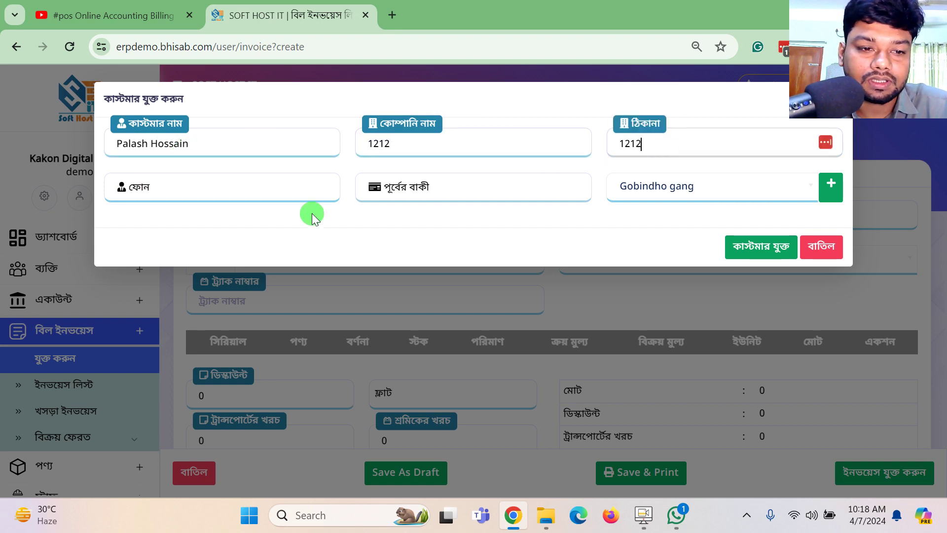
{"action": "left_click", "coordinate": [277, 188]}
{"action": "type", "text": "121212"}
{"action": "left_click", "coordinate": [497, 189]}
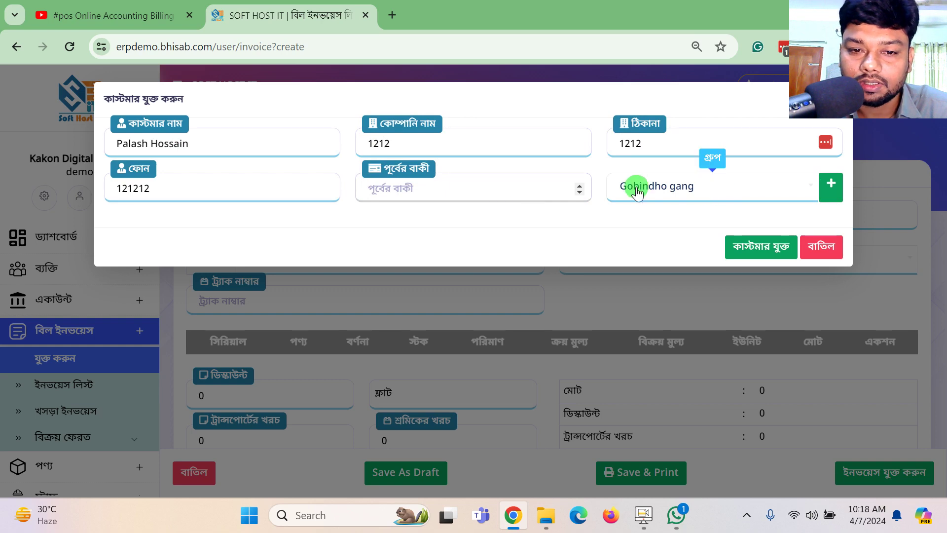
{"action": "type", "text": "0"}
{"action": "left_click", "coordinate": [754, 250]}
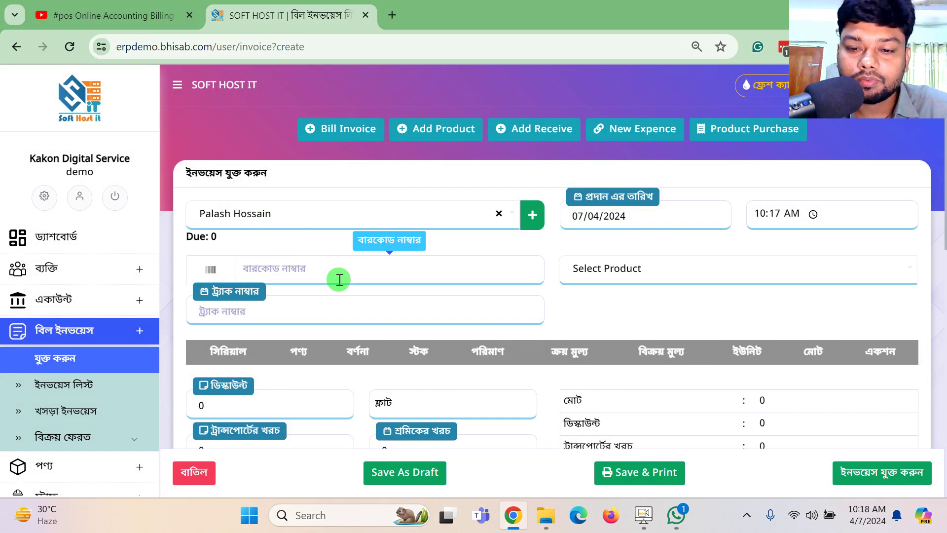
Browse the product dropdown and the sidebar product options.
{"action": "left_click", "coordinate": [668, 278]}
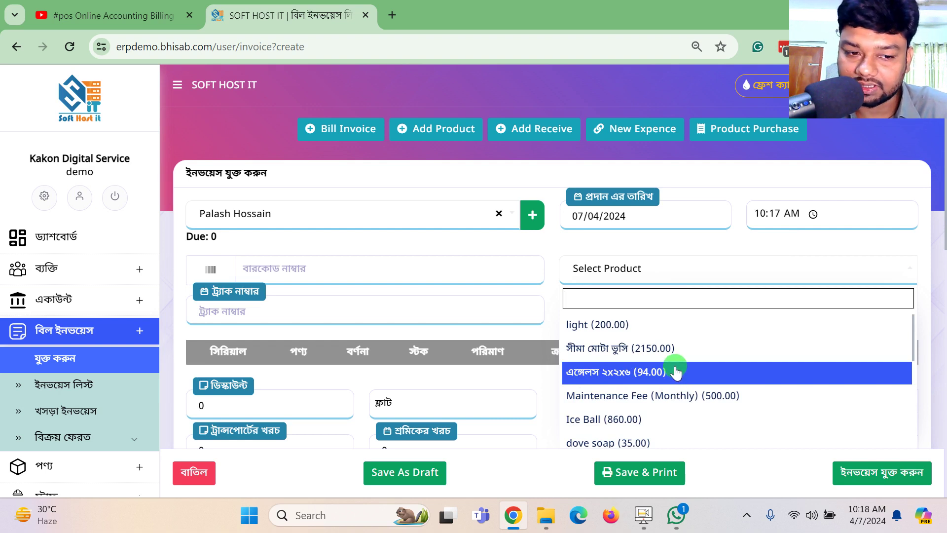
{"action": "scroll", "coordinate": [79, 345], "scroll_direction": "down", "scroll_amount": 2}
{"action": "left_click", "coordinate": [31, 391]}
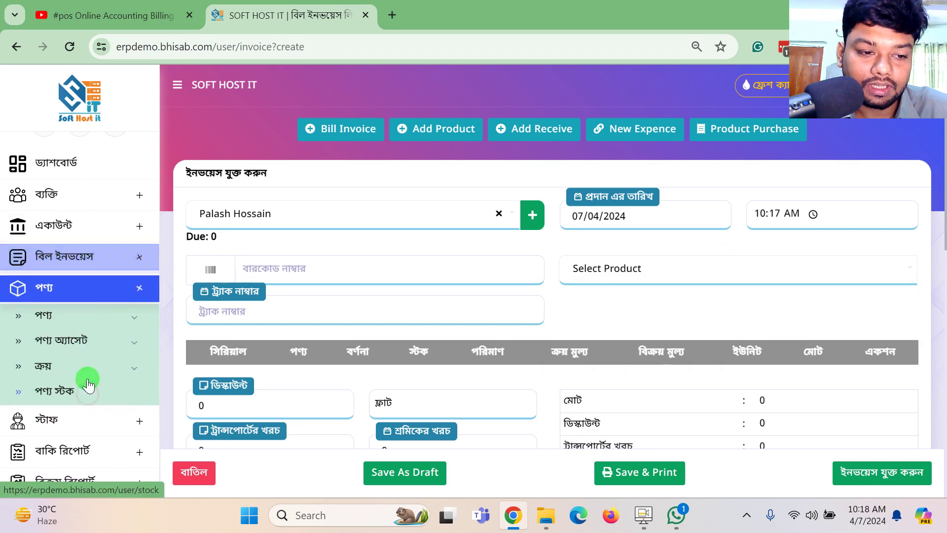
{"action": "left_click", "coordinate": [68, 313]}
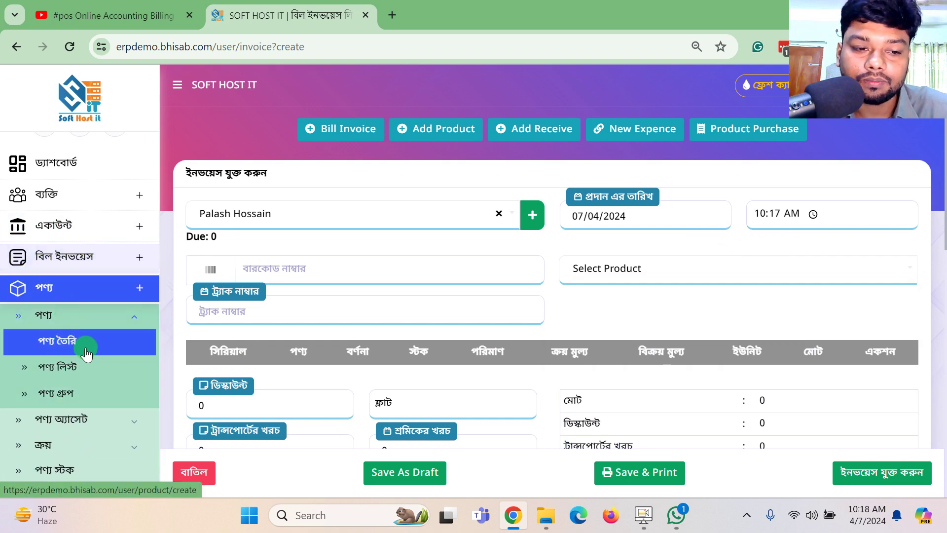
{"action": "left_click", "coordinate": [136, 288]}
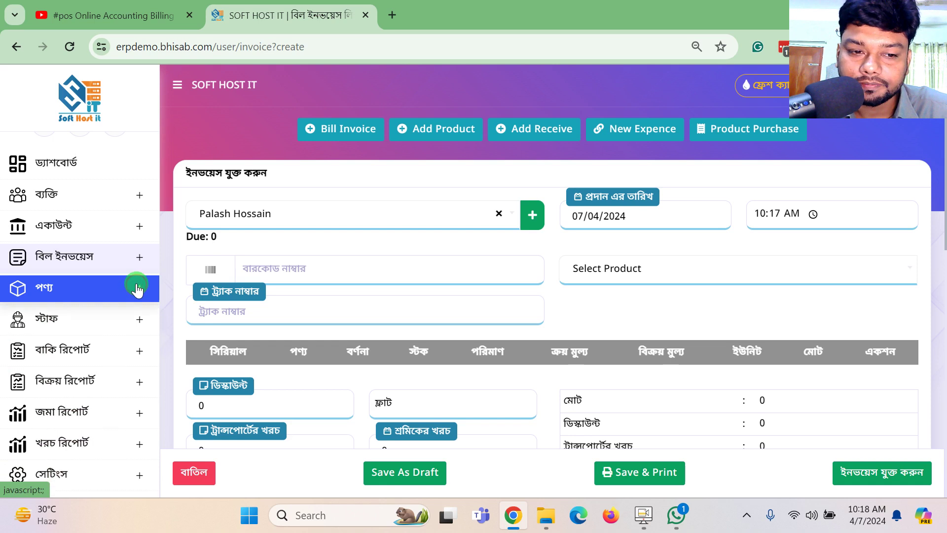
Add the light product at 200.00 and change its quantity to 3, totalling 600.
{"action": "left_click", "coordinate": [590, 279]}
{"action": "left_click", "coordinate": [602, 324]}
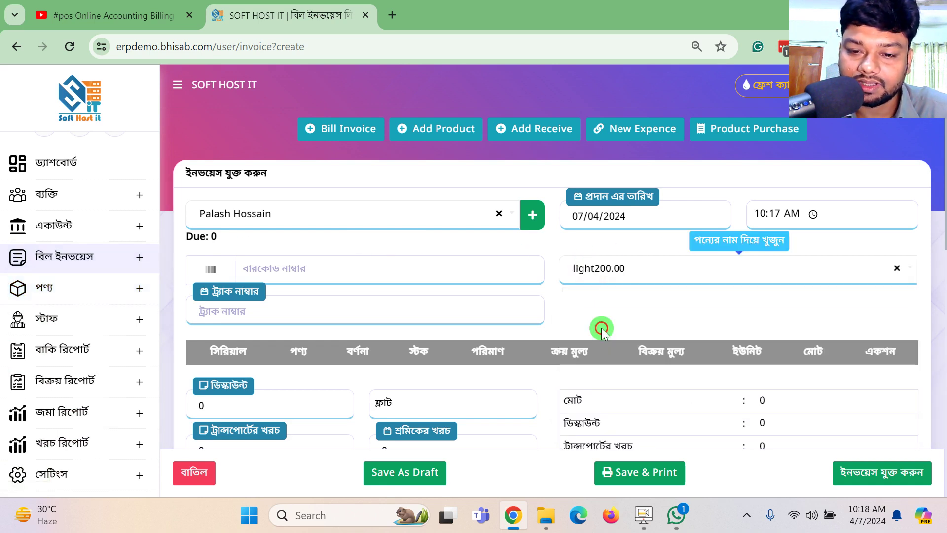
{"action": "left_click", "coordinate": [449, 327]}
{"action": "scroll", "coordinate": [449, 326], "scroll_direction": "down", "scroll_amount": 2}
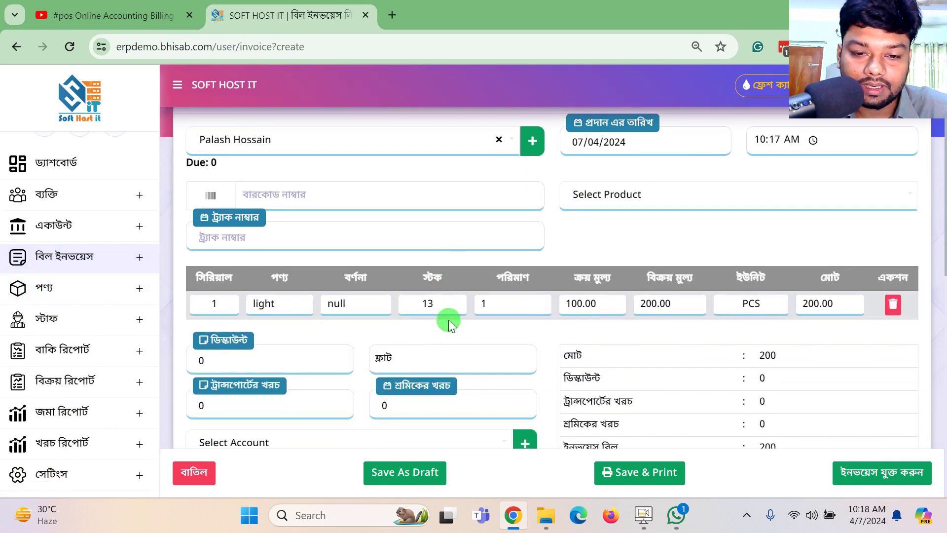
{"action": "left_click_drag", "start_coordinate": [428, 304], "coordinate": [537, 303]}
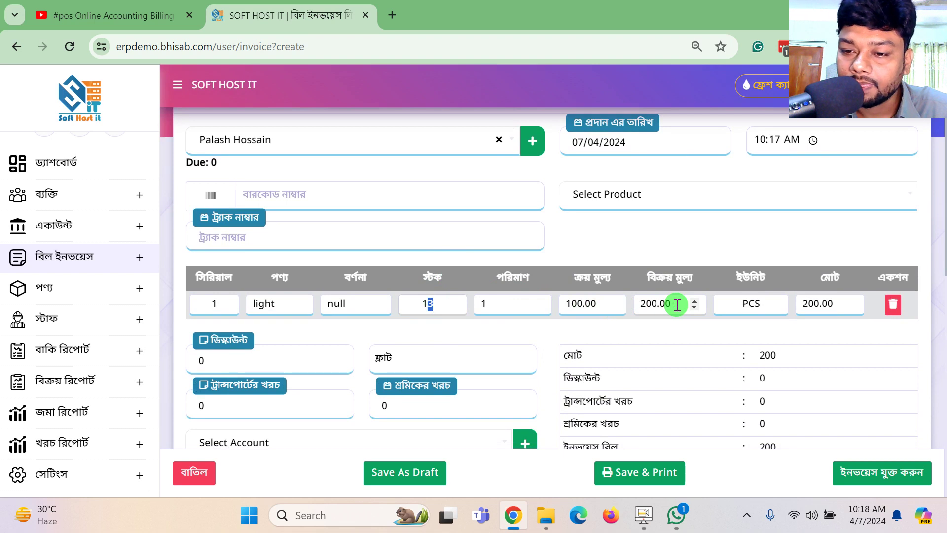
{"action": "left_click_drag", "start_coordinate": [482, 303], "coordinate": [466, 304]}
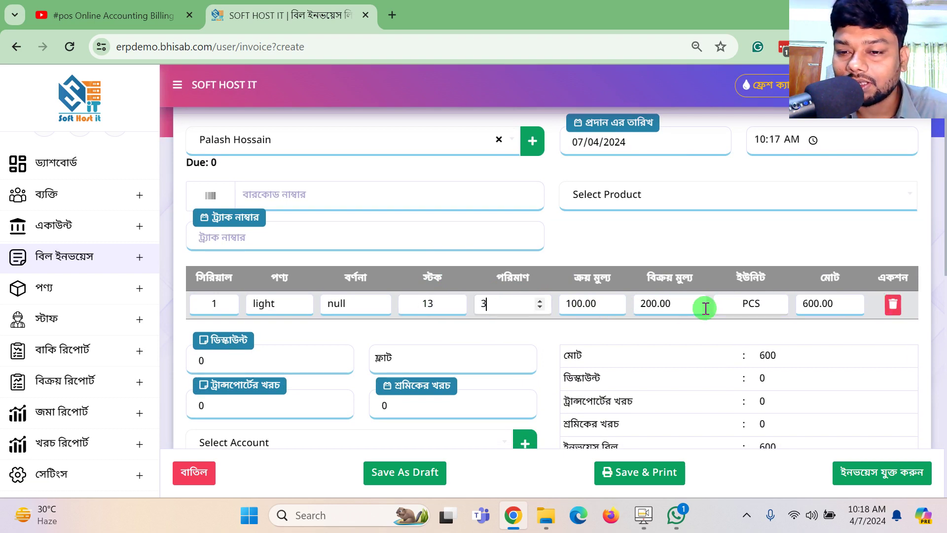
{"action": "scroll", "coordinate": [697, 292], "scroll_direction": "down", "scroll_amount": 2}
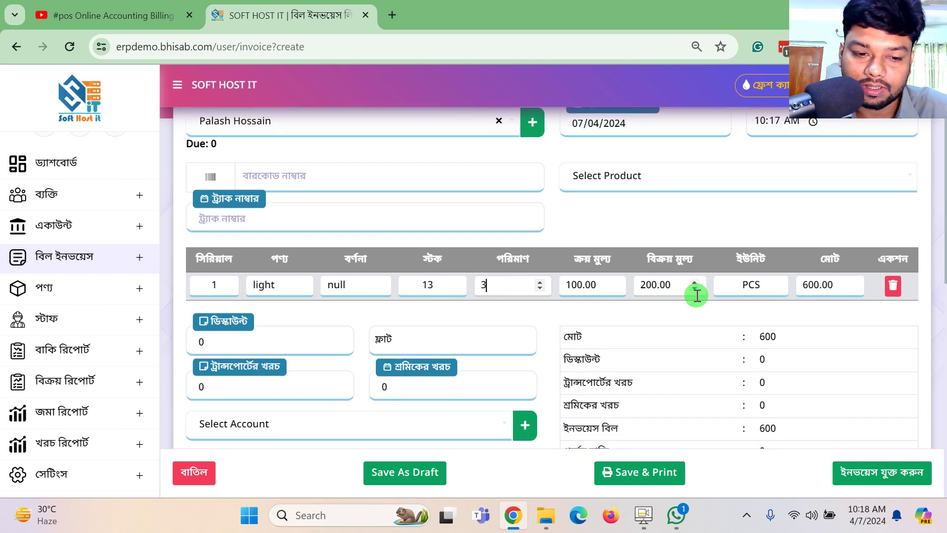
Apply a flat discount of 50 to the invoice.
{"action": "left_click", "coordinate": [328, 286]}
{"action": "key", "text": "BackSpace"}
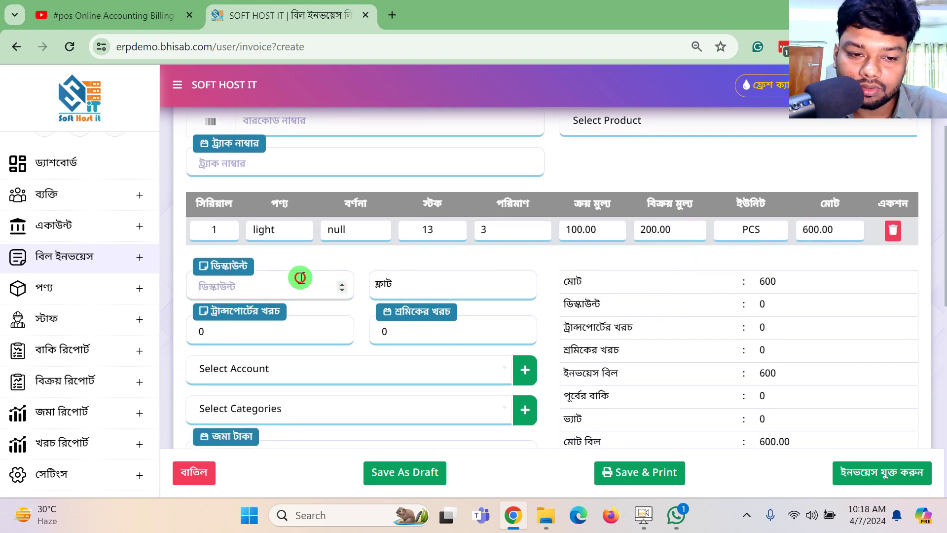
{"action": "type", "text": "50"}
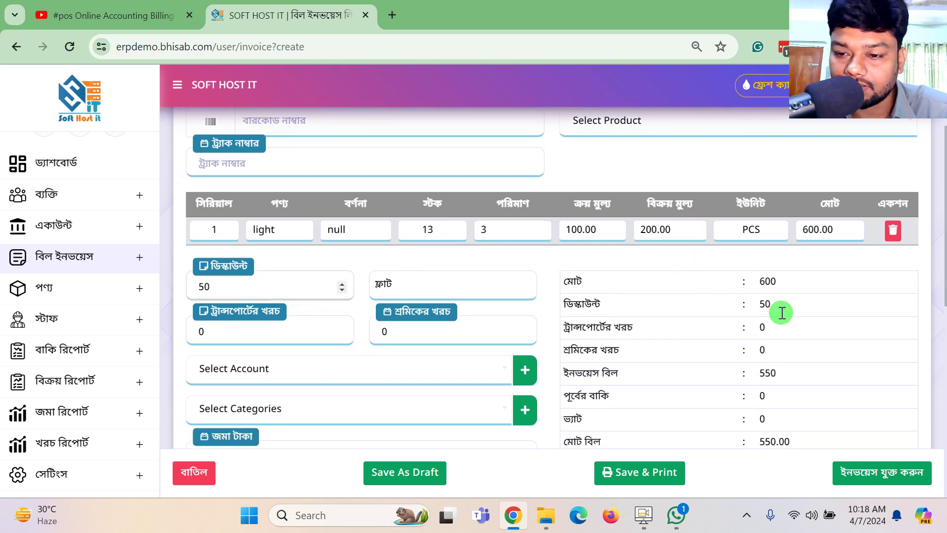
{"action": "double_click", "coordinate": [753, 310]}
{"action": "scroll", "coordinate": [753, 310], "scroll_direction": "down", "scroll_amount": 2}
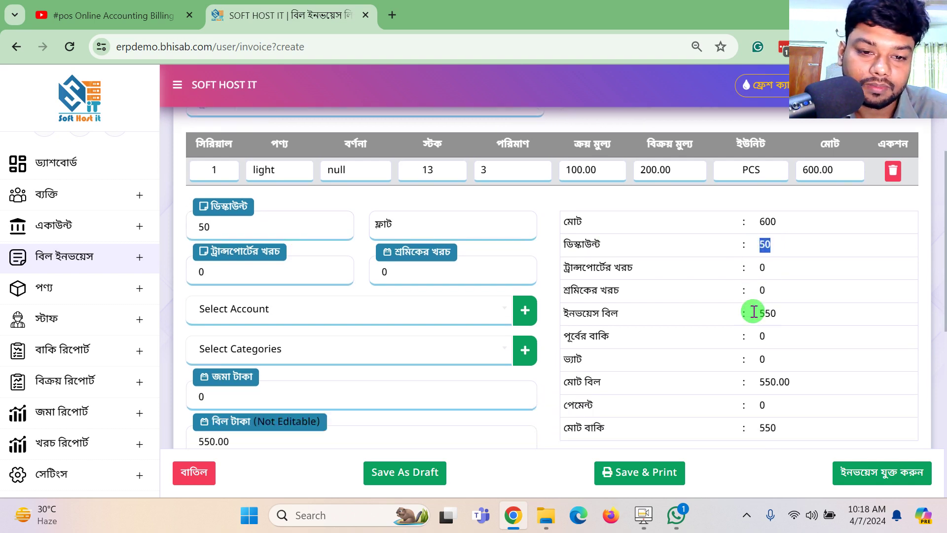
{"action": "left_click", "coordinate": [466, 203]}
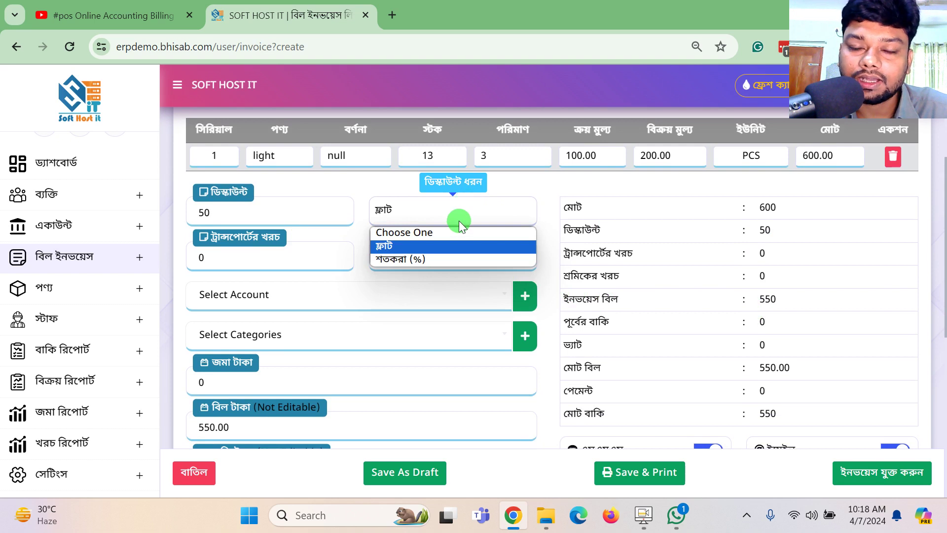
Add a transport cost of 20 and choose Cash as the payment account.
{"action": "left_click", "coordinate": [269, 253]}
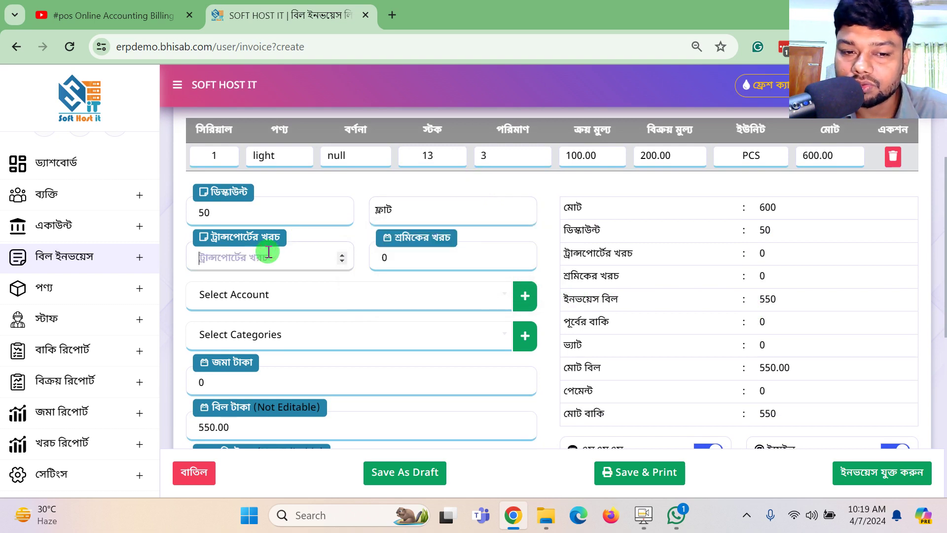
{"action": "type", "text": "20"}
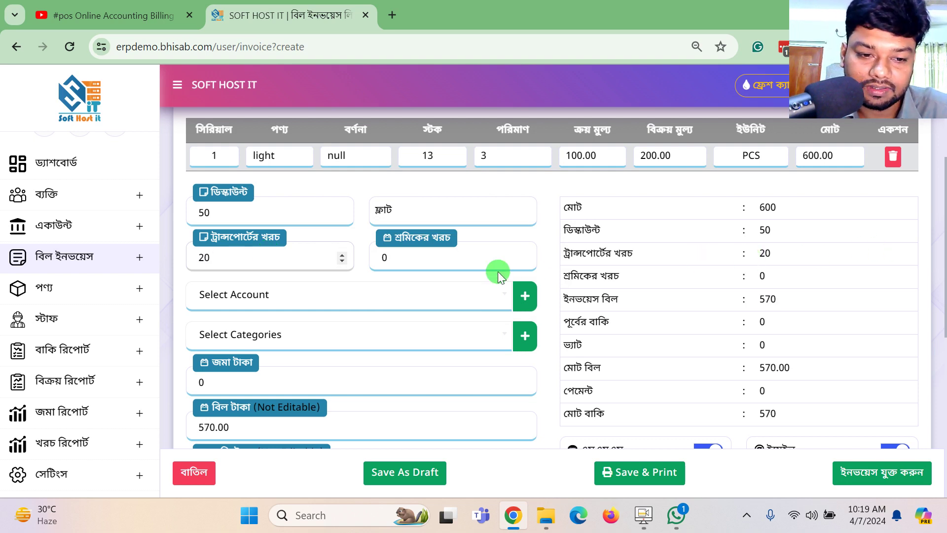
{"action": "left_click", "coordinate": [282, 294]}
{"action": "scroll", "coordinate": [786, 338], "scroll_direction": "down", "scroll_amount": 3}
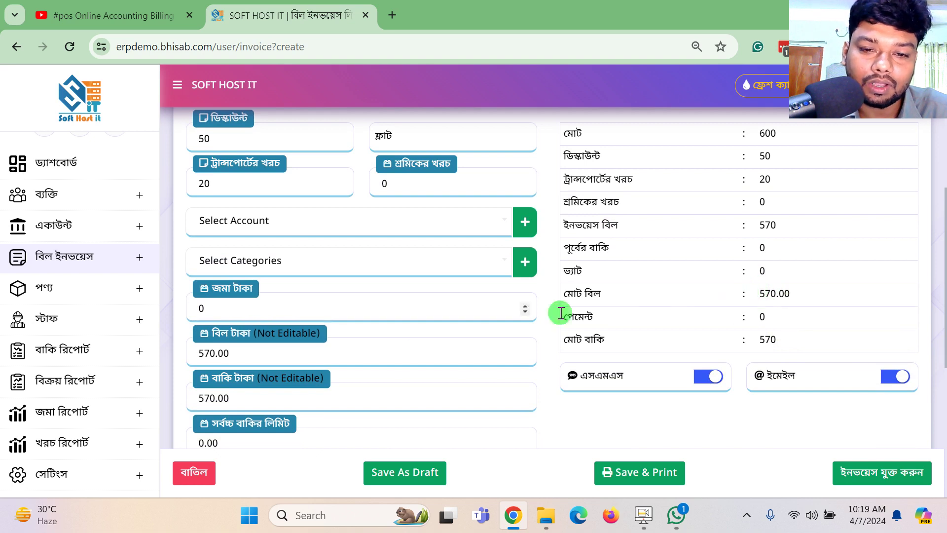
{"action": "left_click", "coordinate": [327, 228]}
{"action": "left_click", "coordinate": [227, 285]}
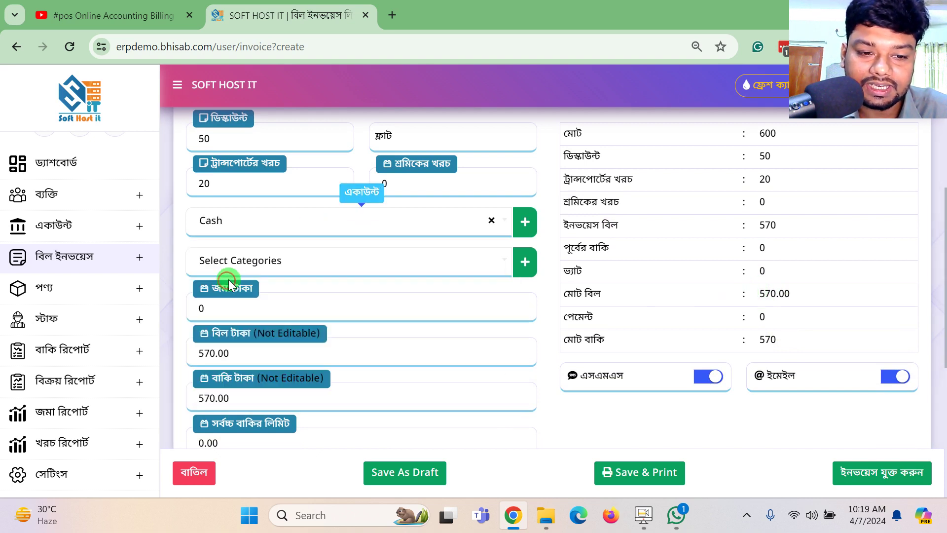
{"action": "left_click", "coordinate": [257, 261]}
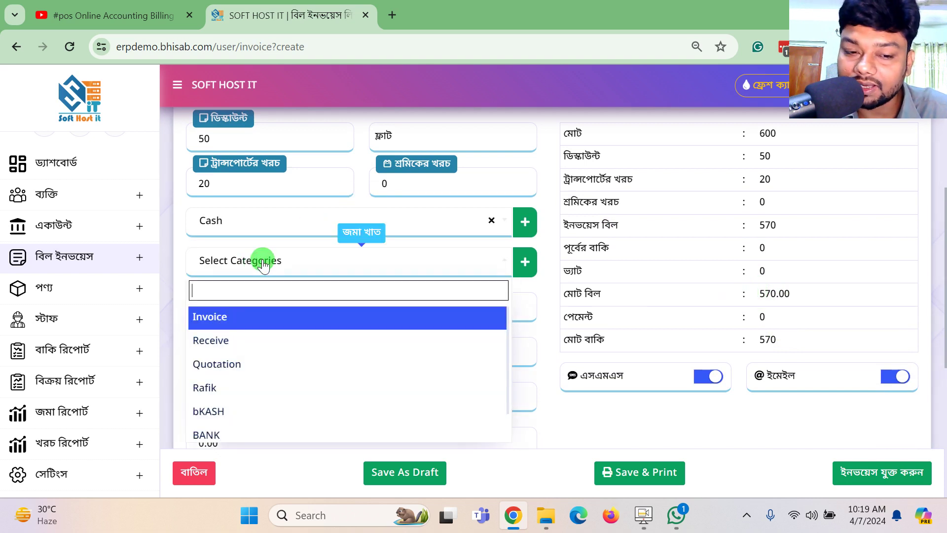
Set the category to Invoice and enter a paid amount of 500.
{"action": "left_click", "coordinate": [216, 316]}
{"action": "scroll", "coordinate": [373, 279], "scroll_direction": "down", "scroll_amount": 2}
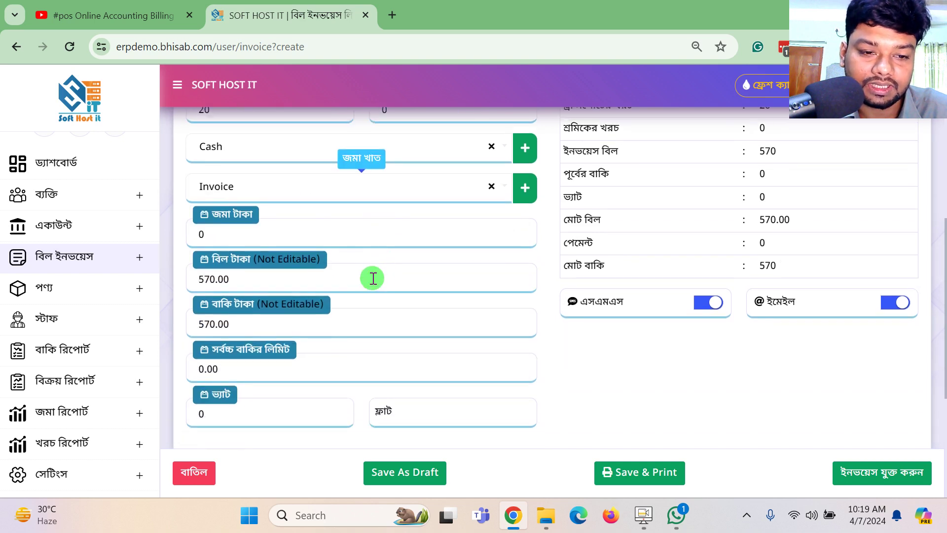
{"action": "left_click", "coordinate": [222, 235]}
{"action": "key", "text": "BackSpace"}
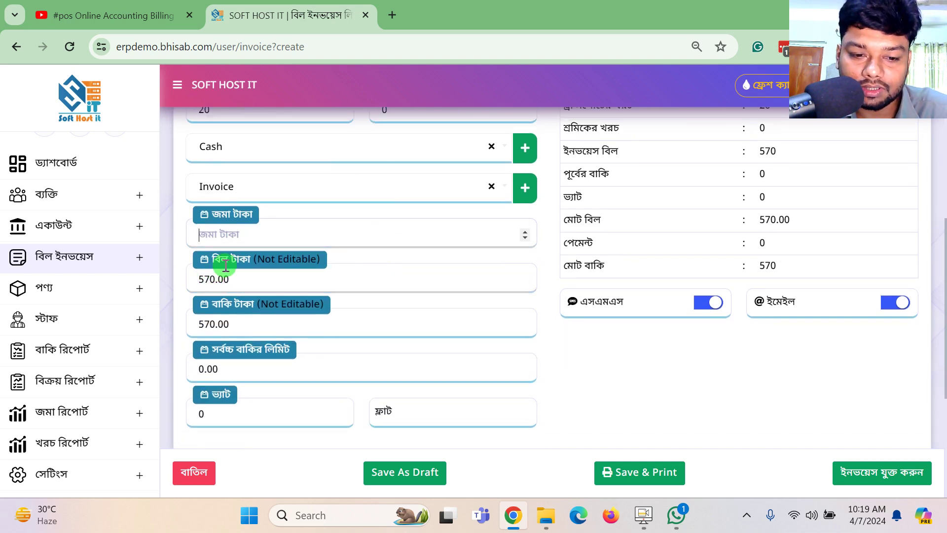
{"action": "type", "text": "500"}
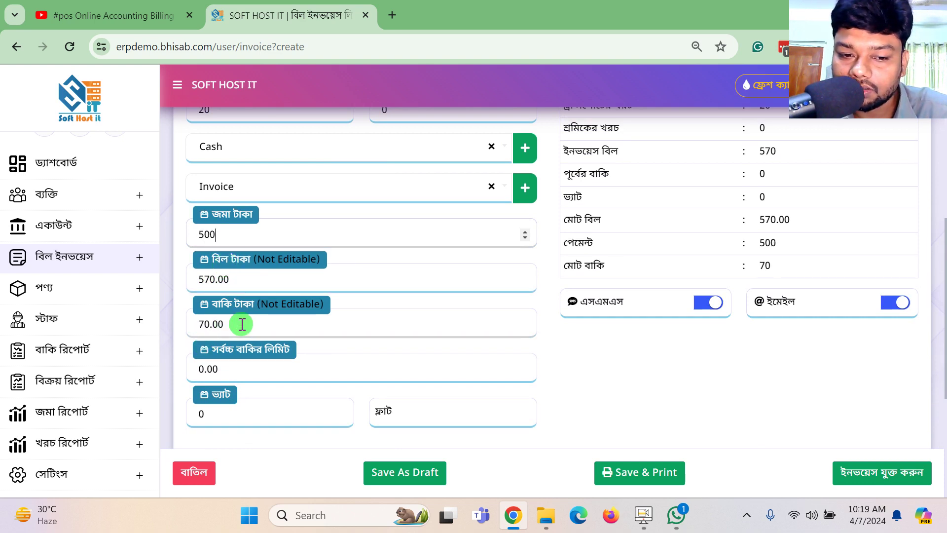
Type the description 345345345 and shrink the description box.
{"action": "scroll", "coordinate": [479, 282], "scroll_direction": "down", "scroll_amount": 2}
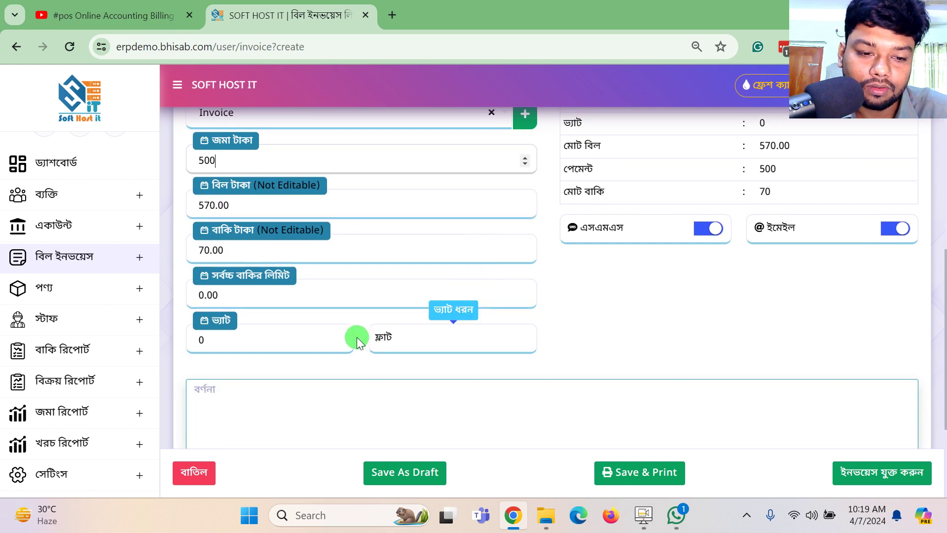
{"action": "scroll", "coordinate": [356, 329], "scroll_direction": "down", "scroll_amount": 3}
{"action": "left_click", "coordinate": [380, 275]}
{"action": "type", "text": "34"}
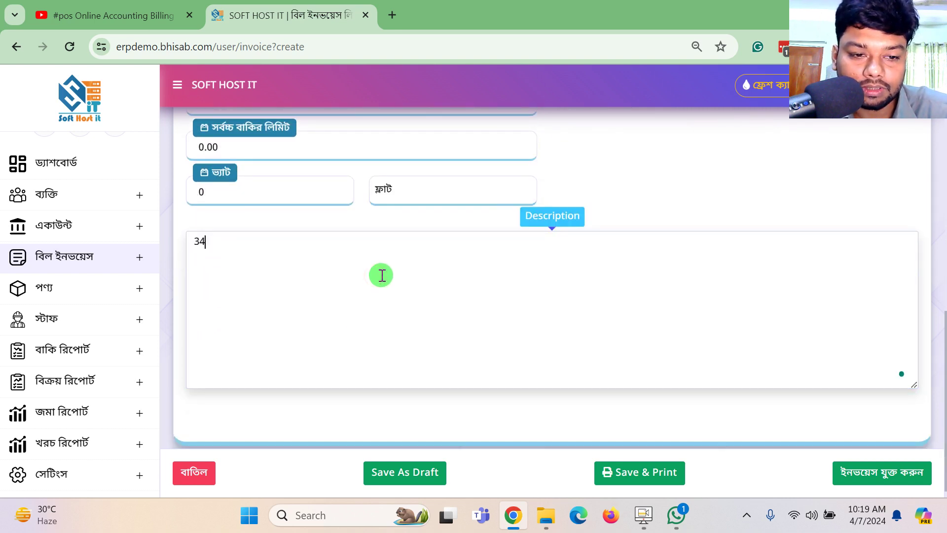
{"action": "type", "text": "5345345"}
{"action": "left_click", "coordinate": [859, 386]}
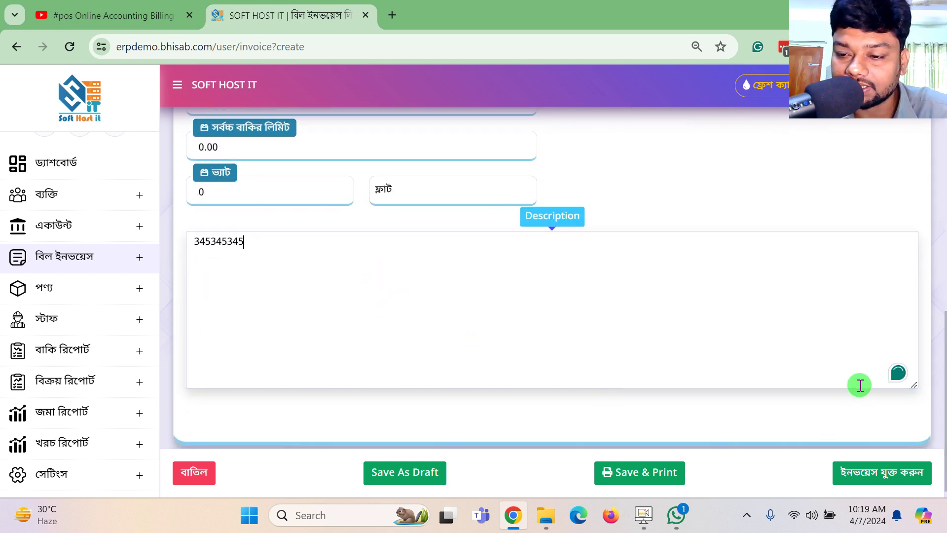
{"action": "left_click_drag", "start_coordinate": [914, 383], "coordinate": [909, 281]}
{"action": "scroll", "coordinate": [536, 317], "scroll_direction": "up", "scroll_amount": 1}
{"action": "scroll", "coordinate": [536, 316], "scroll_direction": "up", "scroll_amount": 6}
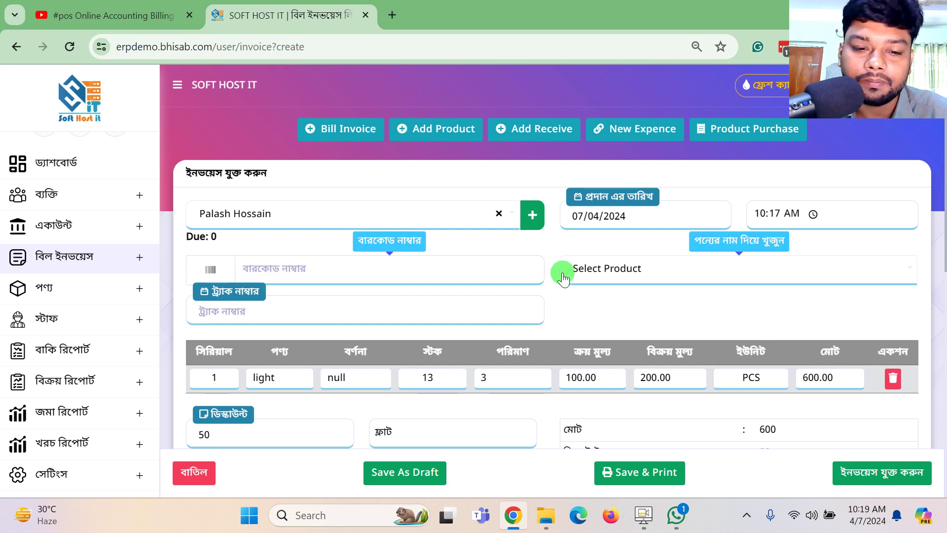
{"action": "scroll", "coordinate": [560, 268], "scroll_direction": "down", "scroll_amount": 3}
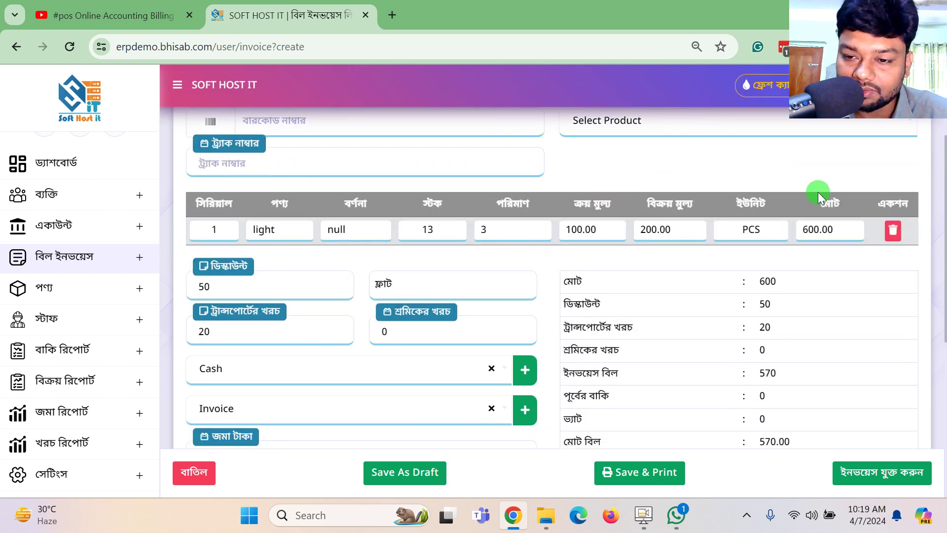
{"action": "scroll", "coordinate": [570, 239], "scroll_direction": "up", "scroll_amount": 2}
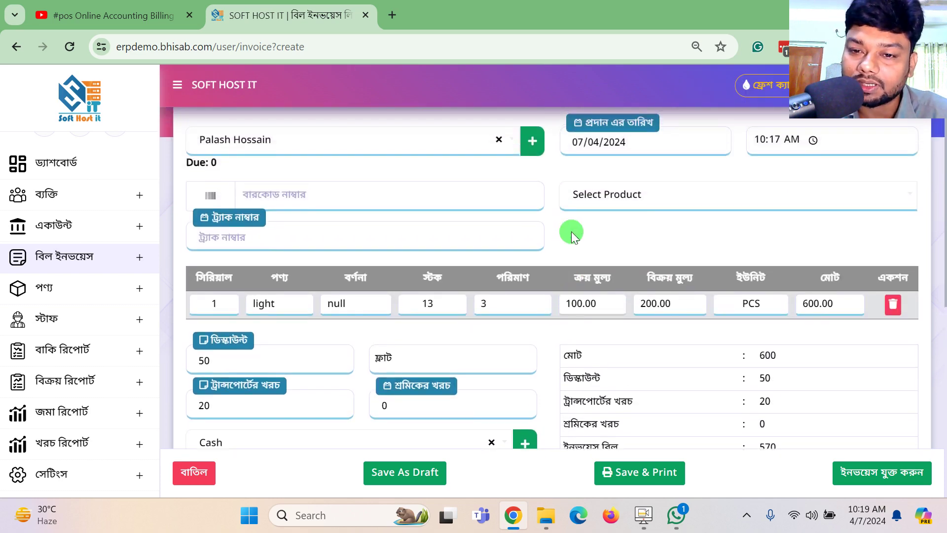
{"action": "left_click", "coordinate": [595, 200]}
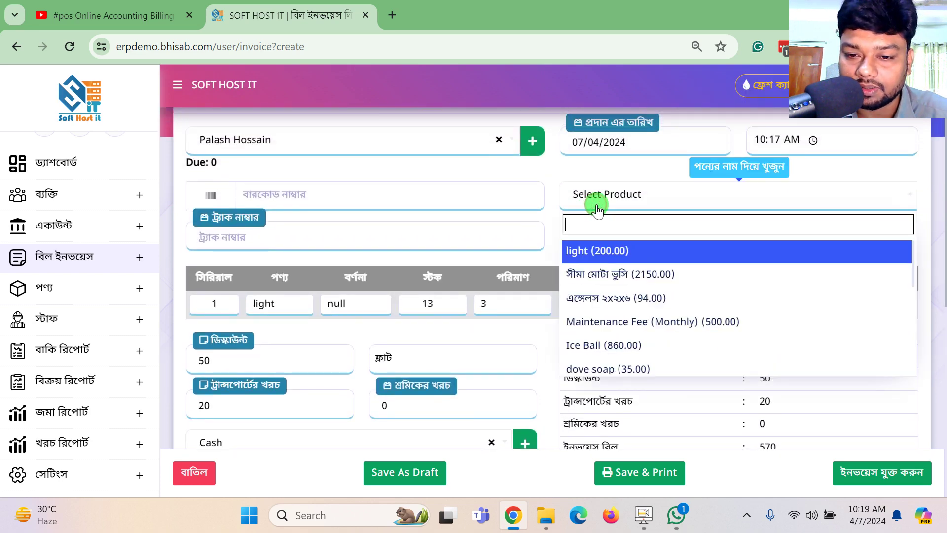
{"action": "left_click", "coordinate": [613, 298]}
{"action": "scroll", "coordinate": [634, 321], "scroll_direction": "down", "scroll_amount": 5}
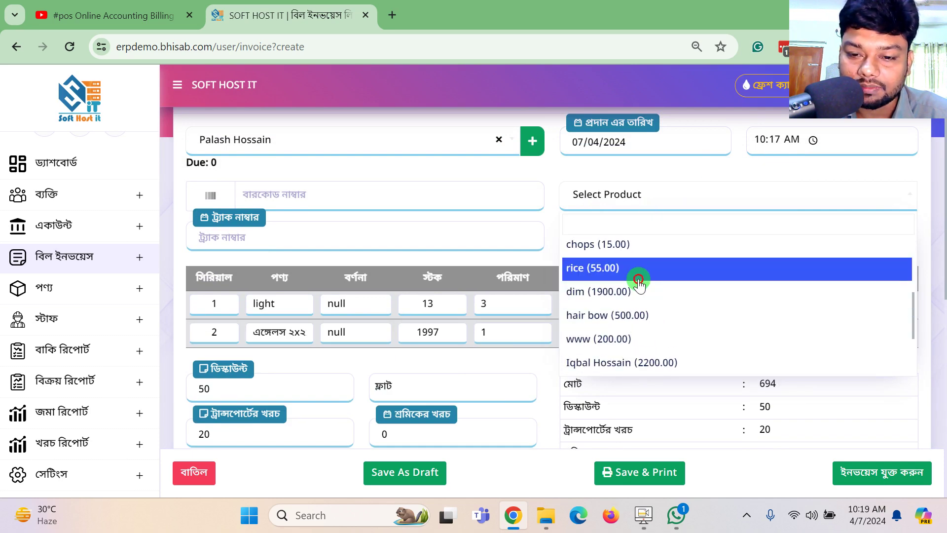
{"action": "left_click", "coordinate": [638, 277]}
{"action": "left_click", "coordinate": [517, 259]}
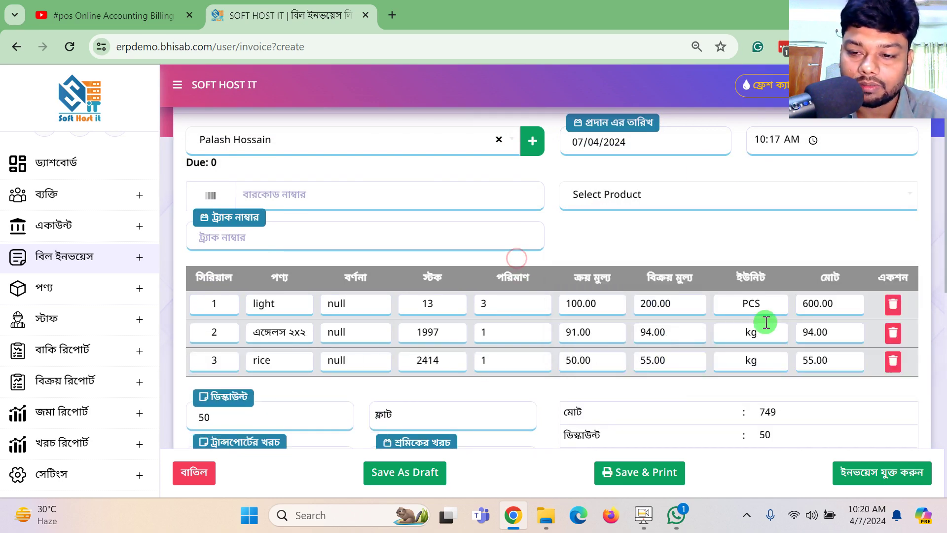
{"action": "left_click", "coordinate": [892, 331]}
{"action": "left_click", "coordinate": [893, 333]}
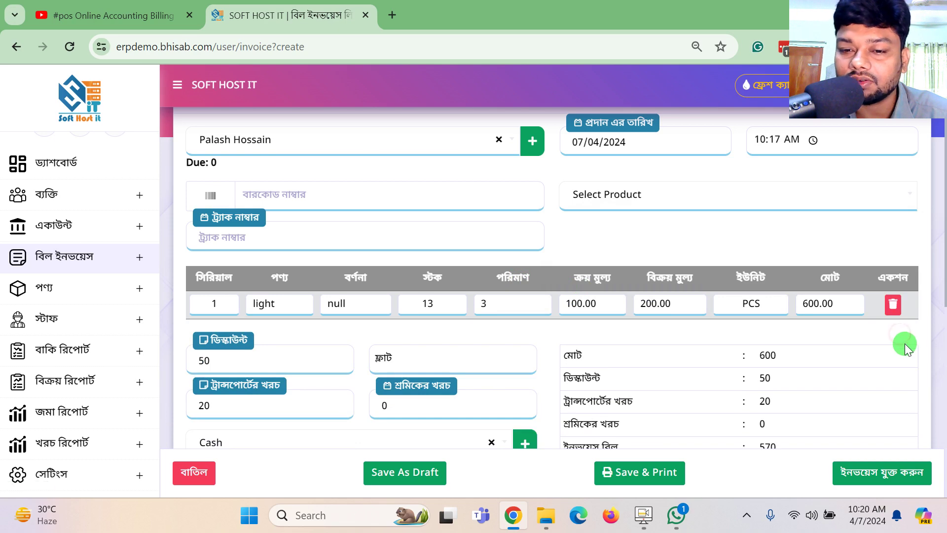
{"action": "scroll", "coordinate": [760, 332], "scroll_direction": "down", "scroll_amount": 6}
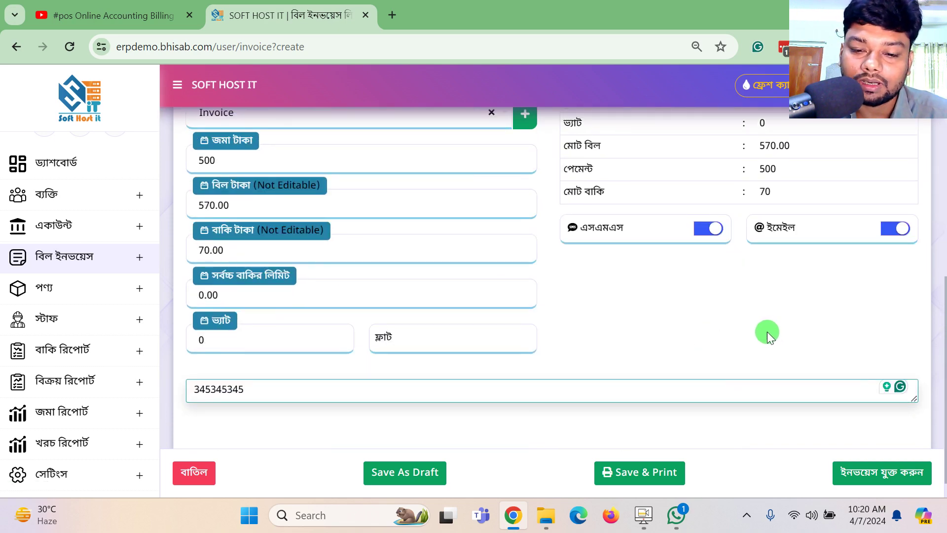
Save the invoice and scroll to invoice 42 at the top of the invoice list.
{"action": "left_click", "coordinate": [896, 476]}
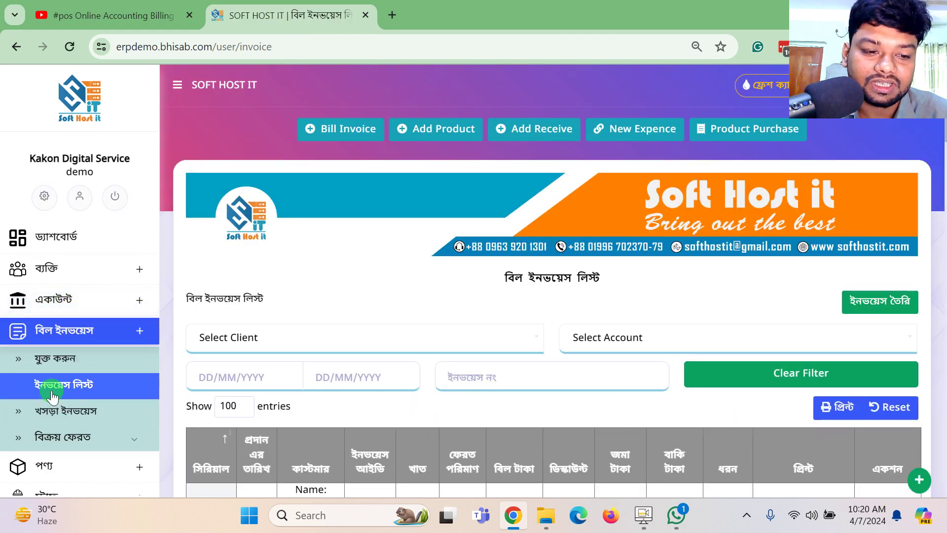
{"action": "scroll", "coordinate": [484, 340], "scroll_direction": "down", "scroll_amount": 5}
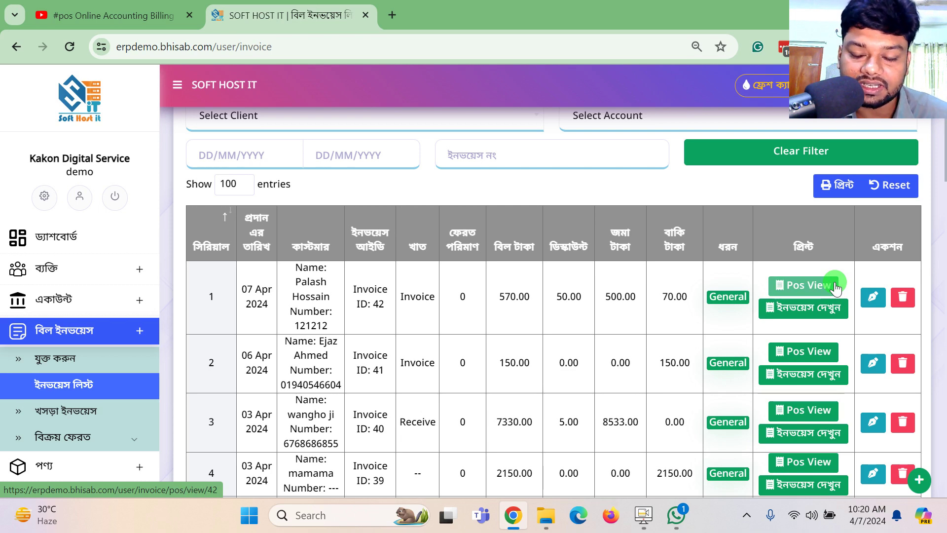
{"action": "left_click", "coordinate": [834, 285]}
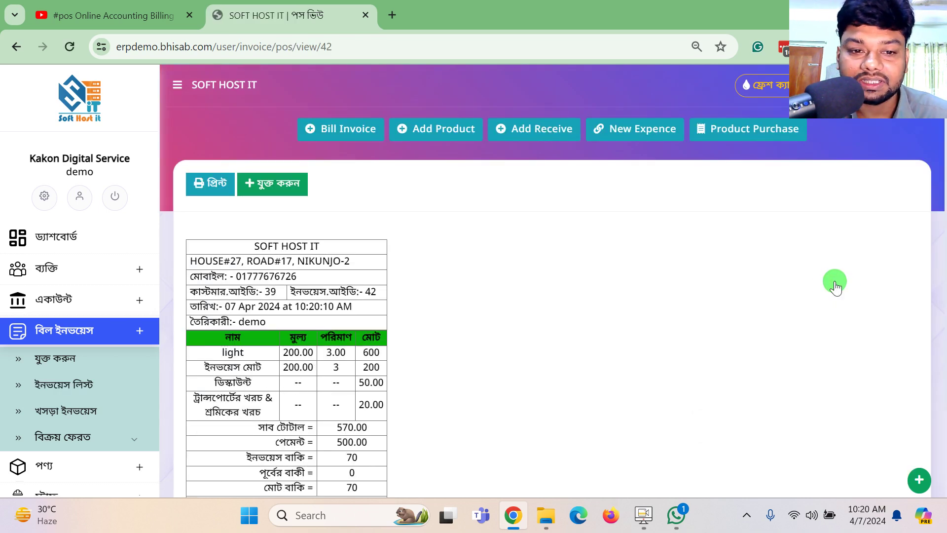
{"action": "scroll", "coordinate": [290, 370], "scroll_direction": "down", "scroll_amount": 3}
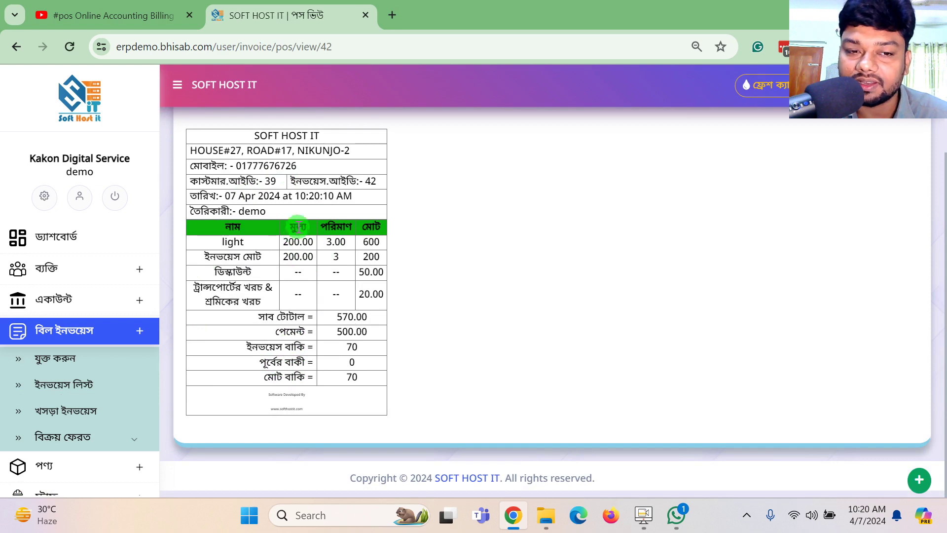
{"action": "scroll", "coordinate": [296, 220], "scroll_direction": "up", "scroll_amount": 3}
{"action": "left_click", "coordinate": [54, 358]}
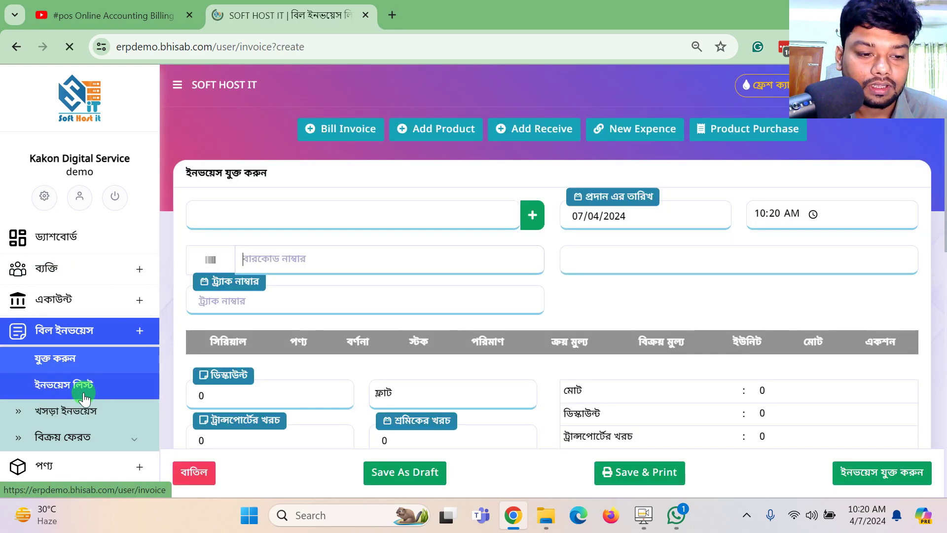
{"action": "left_click", "coordinate": [81, 386]}
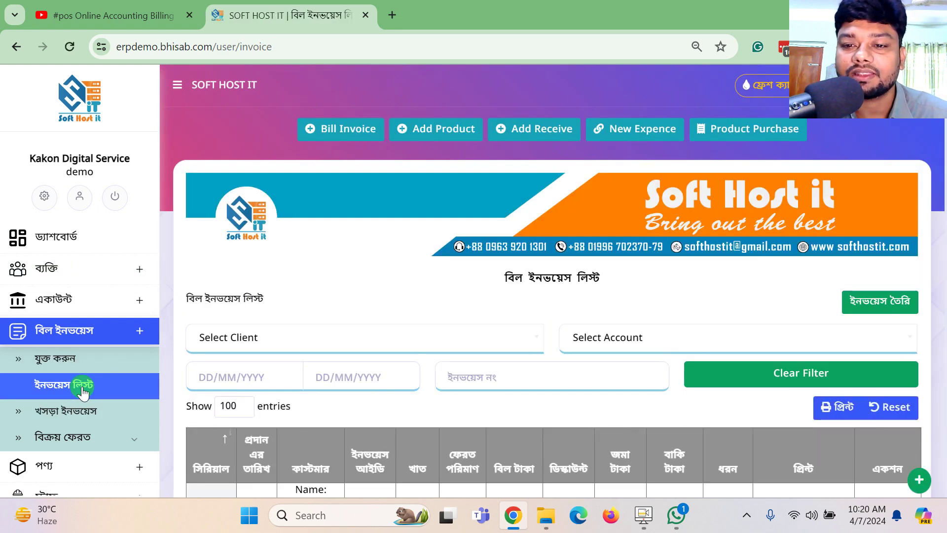
{"action": "scroll", "coordinate": [404, 309], "scroll_direction": "down", "scroll_amount": 4}
Open invoice 42's full view and review the customer, invoice number, date and 70 due.
{"action": "left_click", "coordinate": [803, 307]}
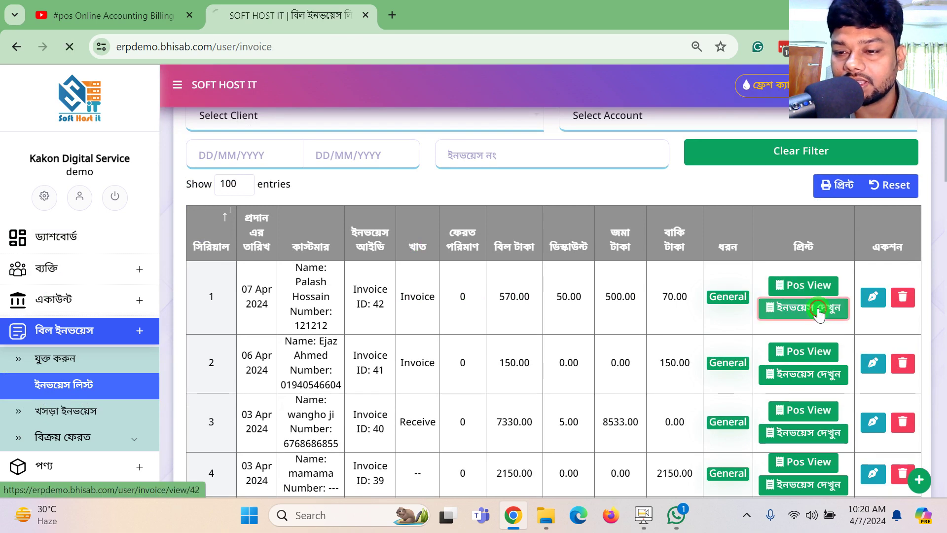
{"action": "scroll", "coordinate": [674, 295], "scroll_direction": "down", "scroll_amount": 3}
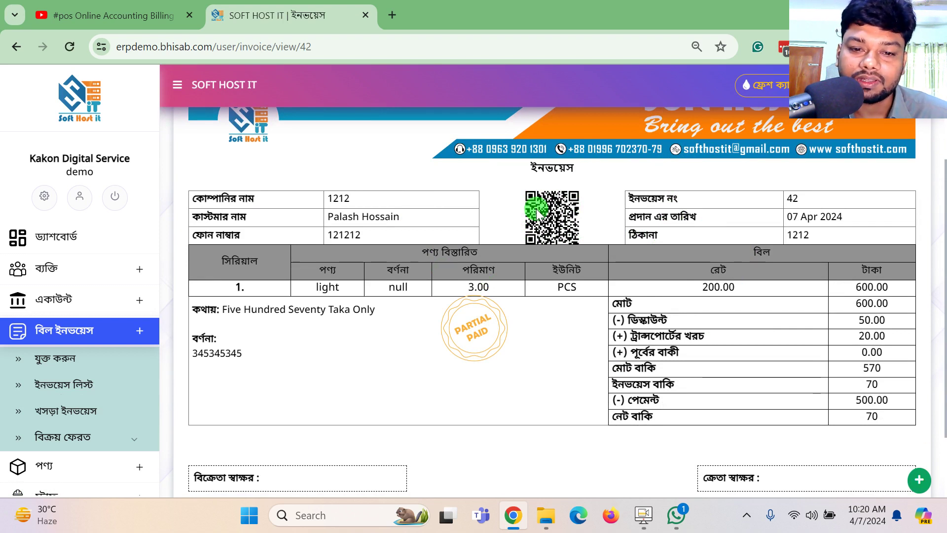
{"action": "left_click_drag", "start_coordinate": [253, 197], "coordinate": [274, 215]}
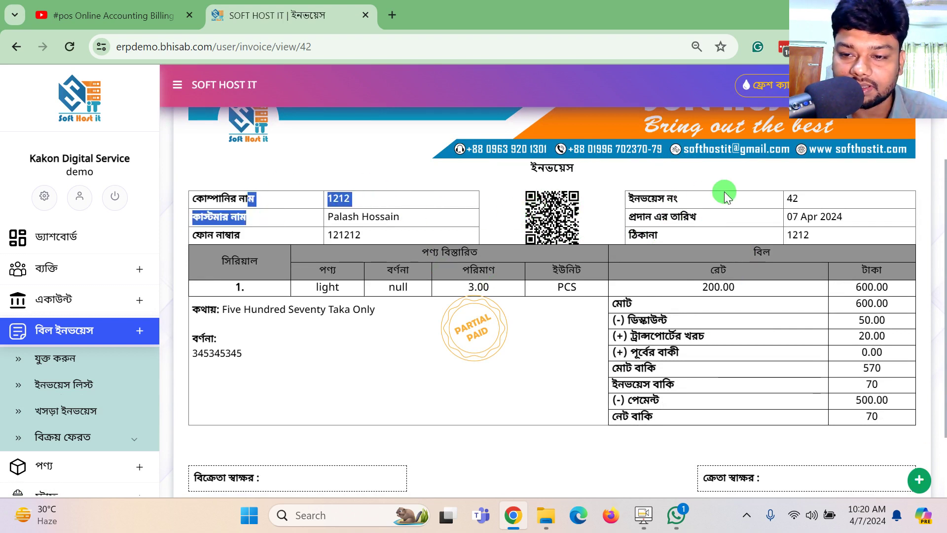
{"action": "left_click_drag", "start_coordinate": [724, 191], "coordinate": [748, 220]}
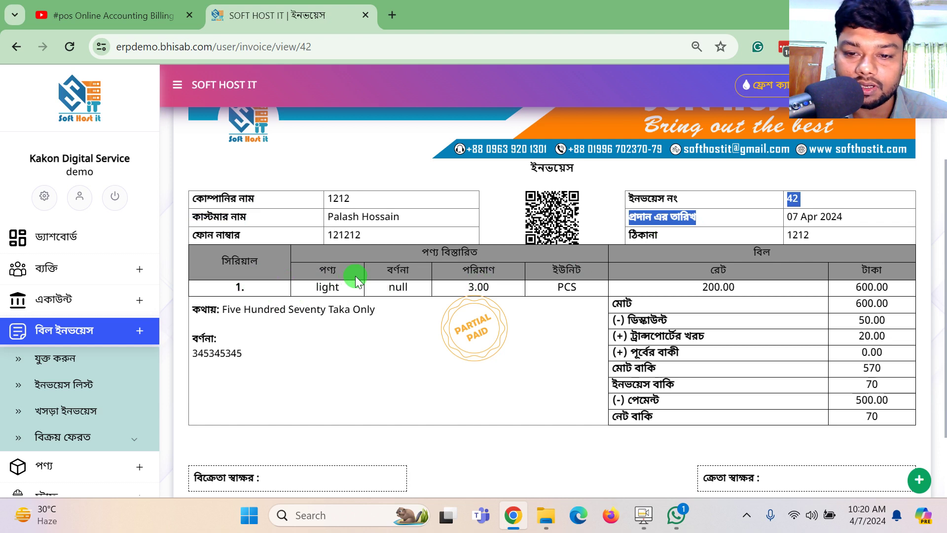
{"action": "scroll", "coordinate": [765, 353], "scroll_direction": "down", "scroll_amount": 2}
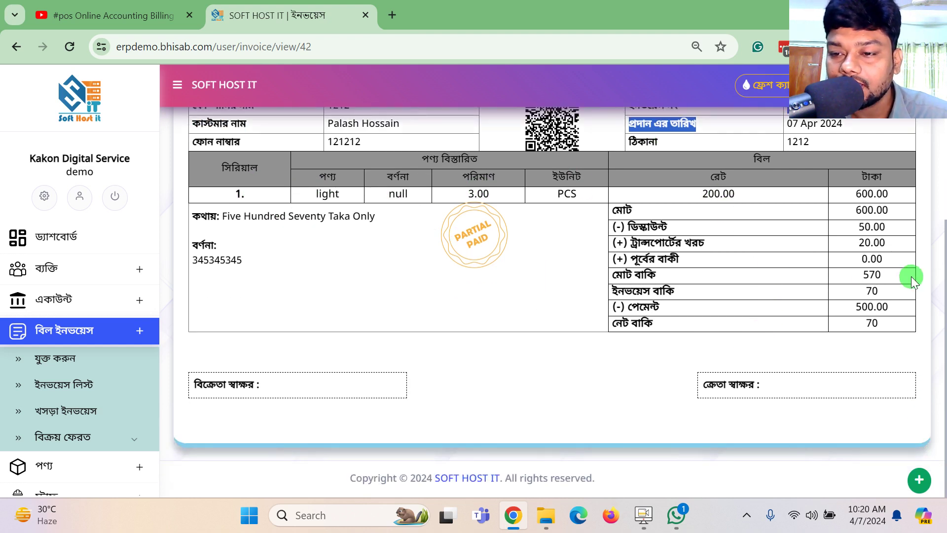
{"action": "left_click_drag", "start_coordinate": [900, 291], "coordinate": [854, 297]}
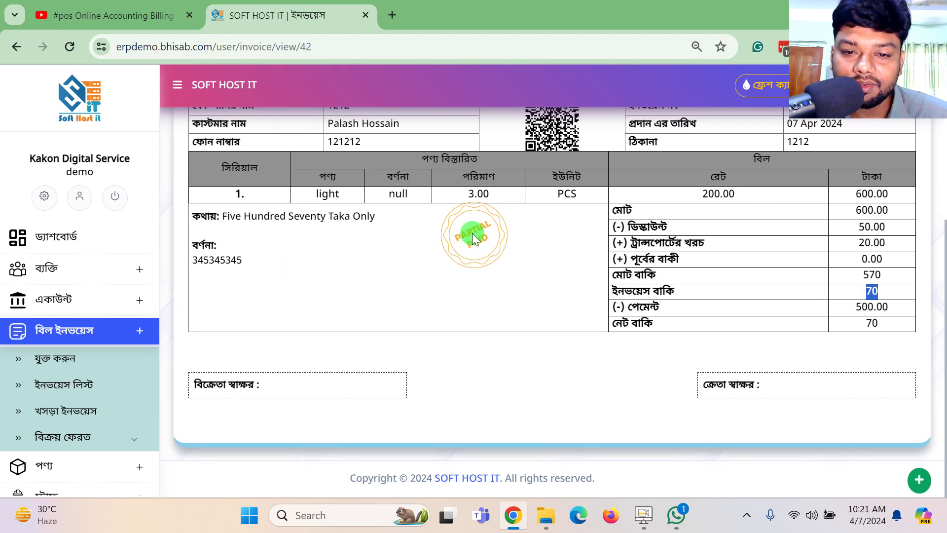
Bring up the invoice's print layout.
{"action": "scroll", "coordinate": [589, 232], "scroll_direction": "up", "scroll_amount": 1}
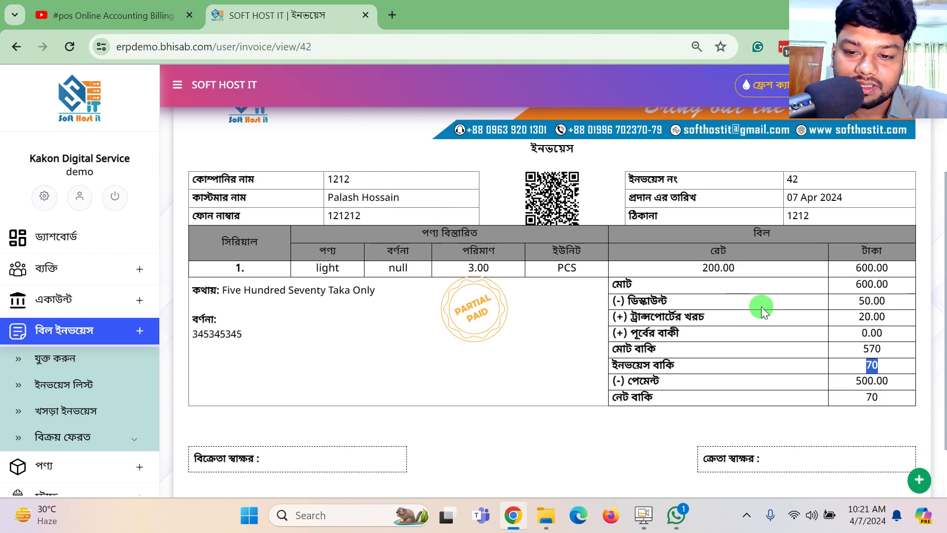
{"action": "scroll", "coordinate": [761, 306], "scroll_direction": "up", "scroll_amount": 1}
{"action": "scroll", "coordinate": [761, 306], "scroll_direction": "up", "scroll_amount": 3}
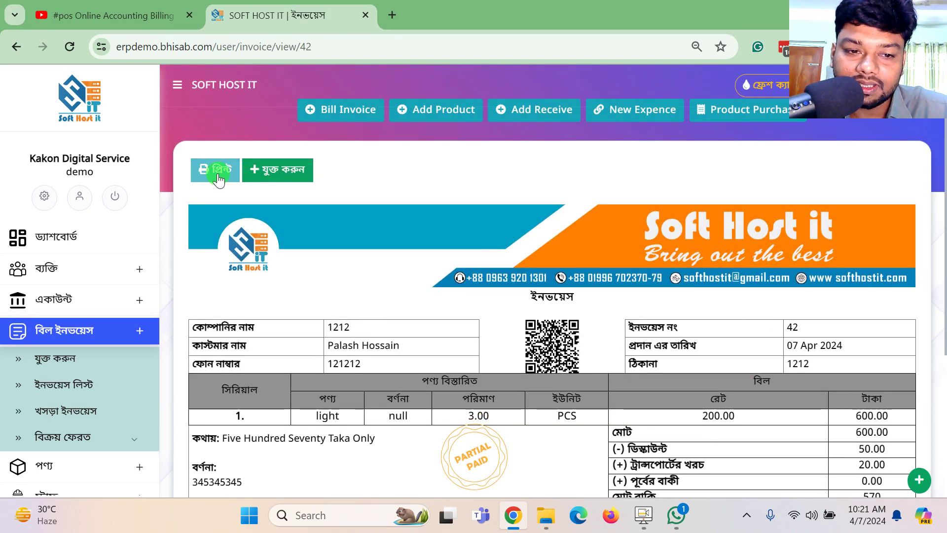
{"action": "left_click", "coordinate": [218, 168]}
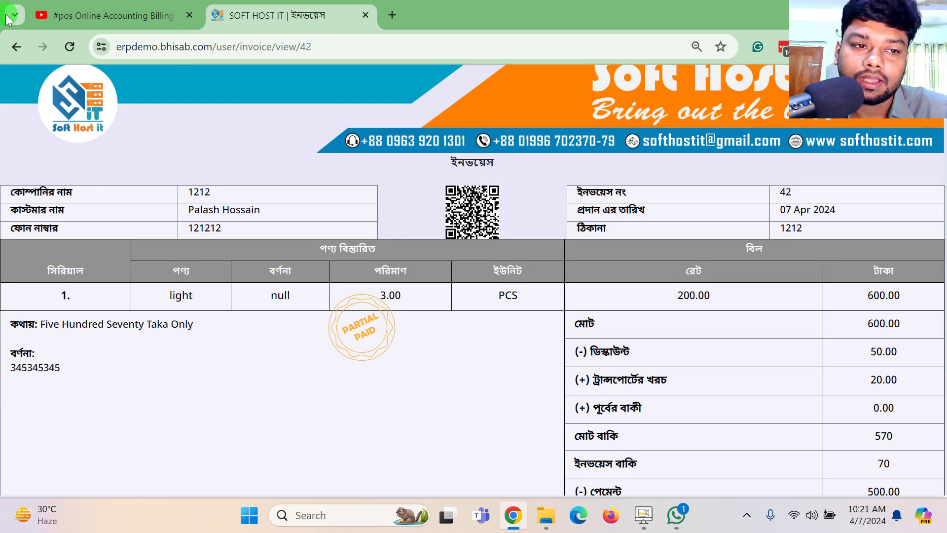
Return to the invoice list and open invoice 42 for editing.
{"action": "left_click", "coordinate": [22, 51]}
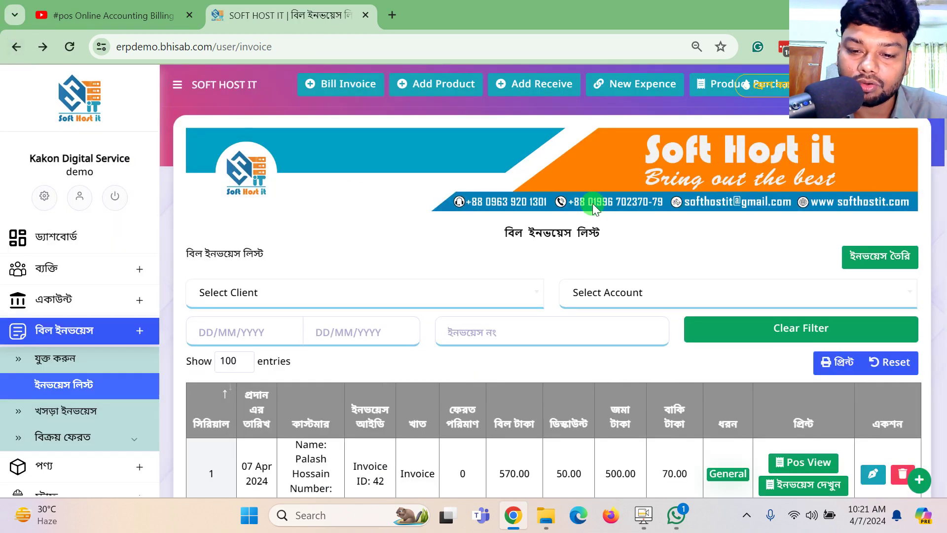
{"action": "scroll", "coordinate": [594, 203], "scroll_direction": "down", "scroll_amount": 3}
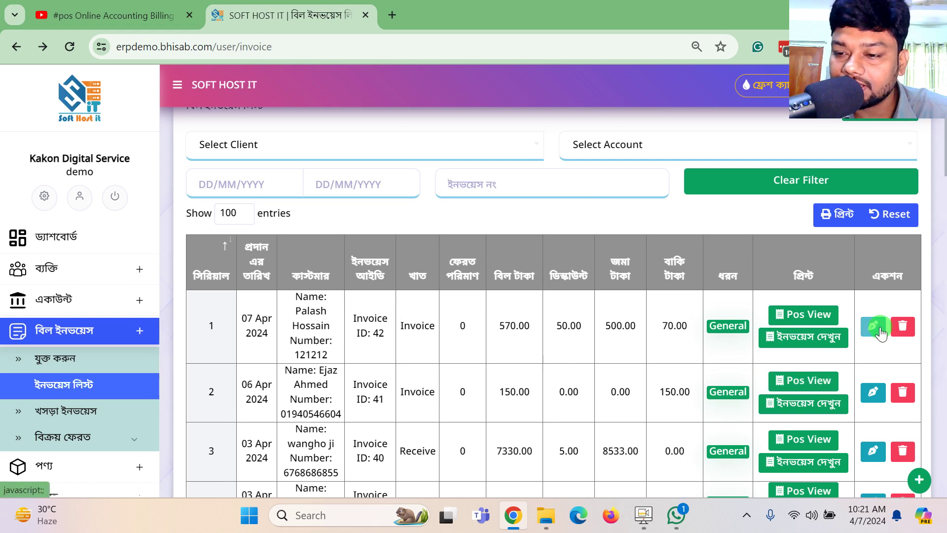
{"action": "scroll", "coordinate": [916, 326], "scroll_direction": "down", "scroll_amount": 2}
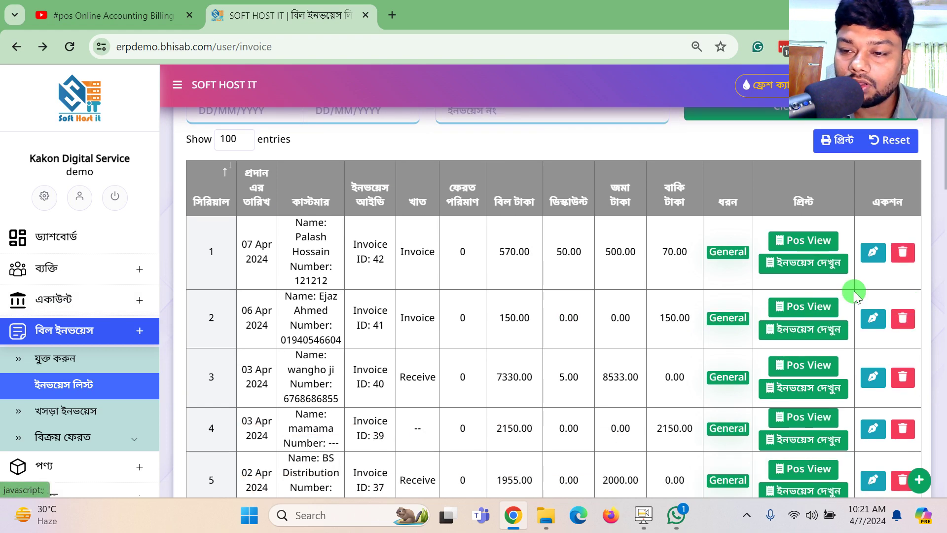
{"action": "left_click", "coordinate": [872, 254]}
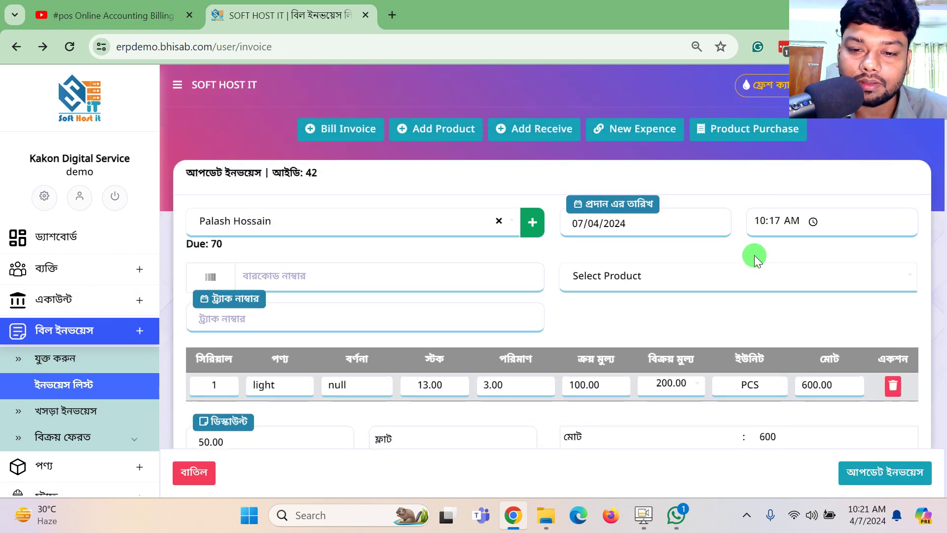
Change the light quantity to 2 and the paid amount to 400, then update the invoice.
{"action": "scroll", "coordinate": [749, 255], "scroll_direction": "down", "scroll_amount": 1}
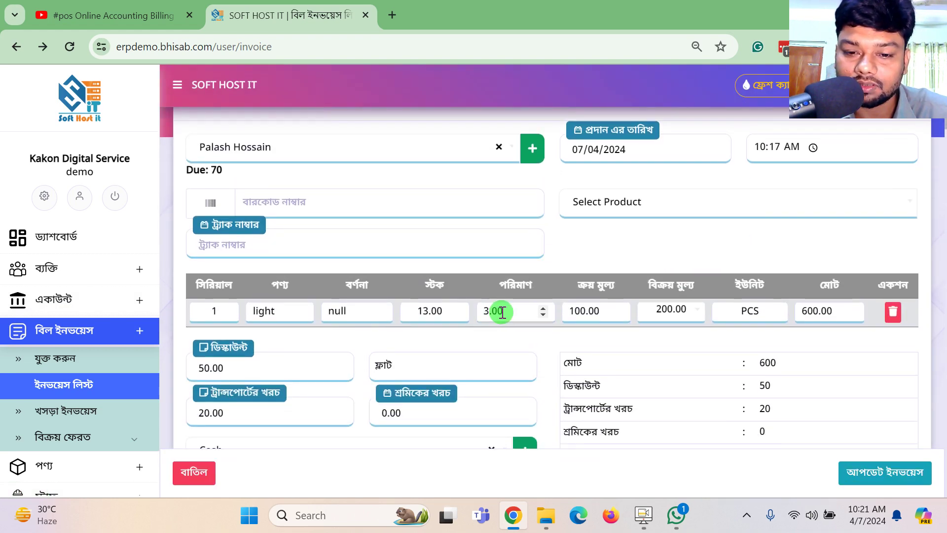
{"action": "left_click_drag", "start_coordinate": [501, 311], "coordinate": [451, 313]}
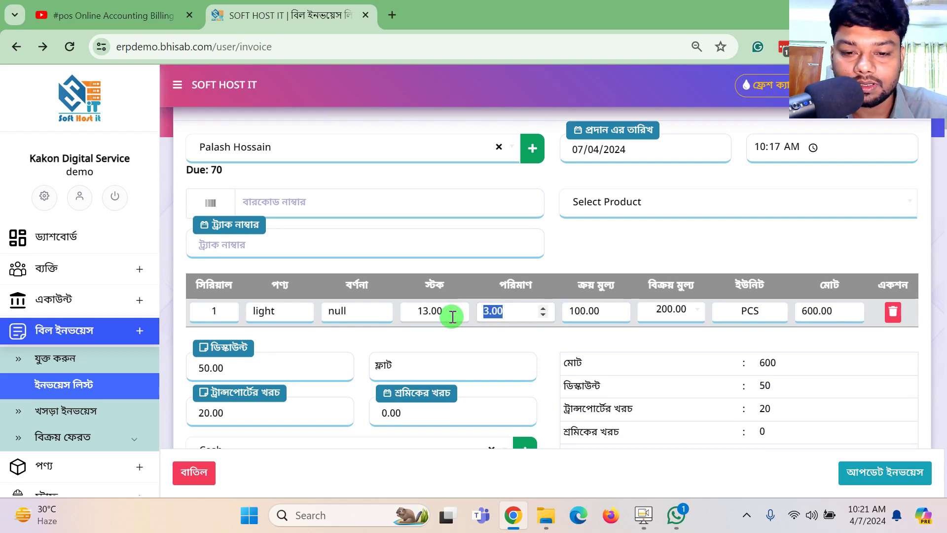
{"action": "type", "text": "2"}
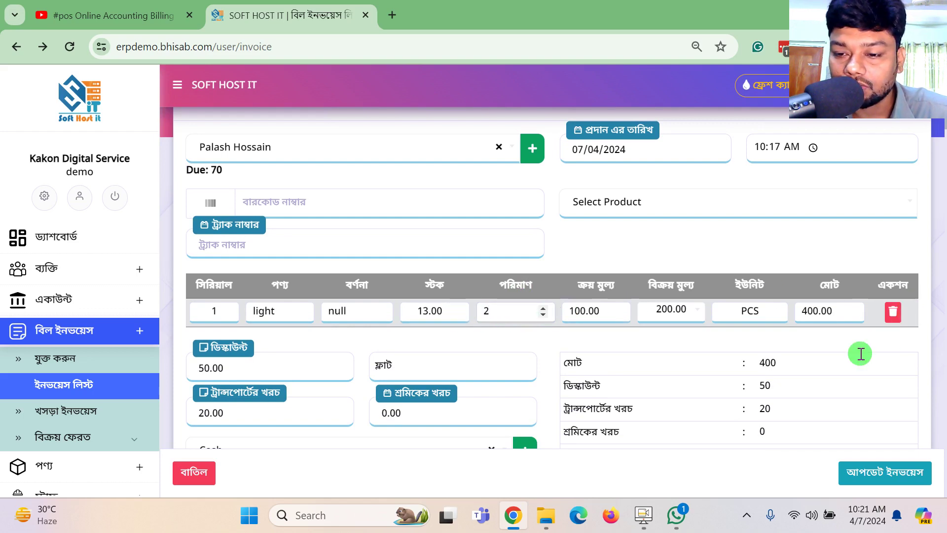
{"action": "scroll", "coordinate": [860, 353], "scroll_direction": "down", "scroll_amount": 6}
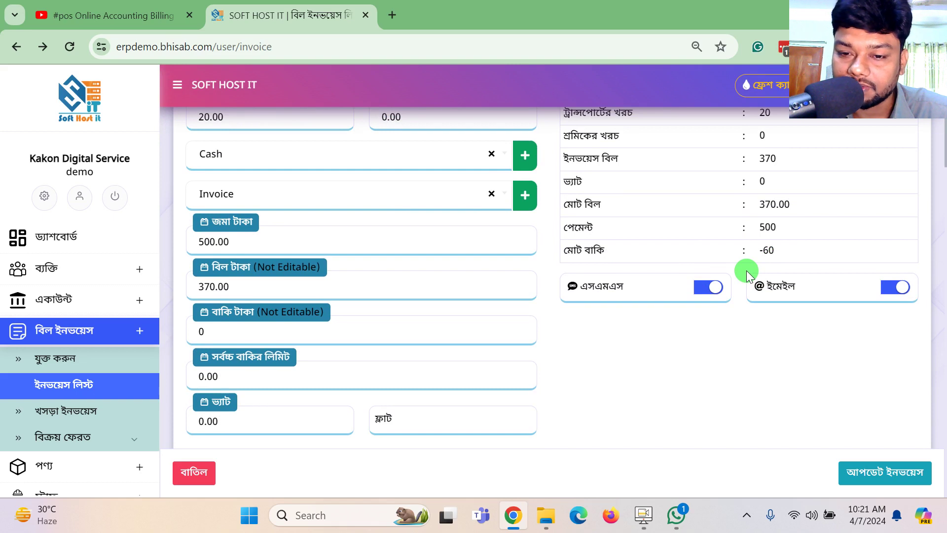
{"action": "scroll", "coordinate": [747, 271], "scroll_direction": "up", "scroll_amount": 2}
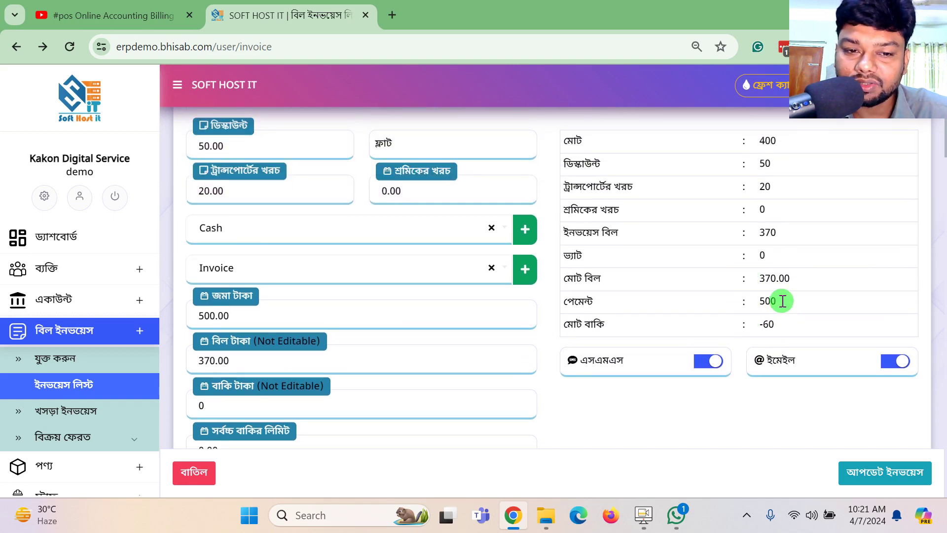
{"action": "left_click_drag", "start_coordinate": [781, 324], "coordinate": [727, 334]}
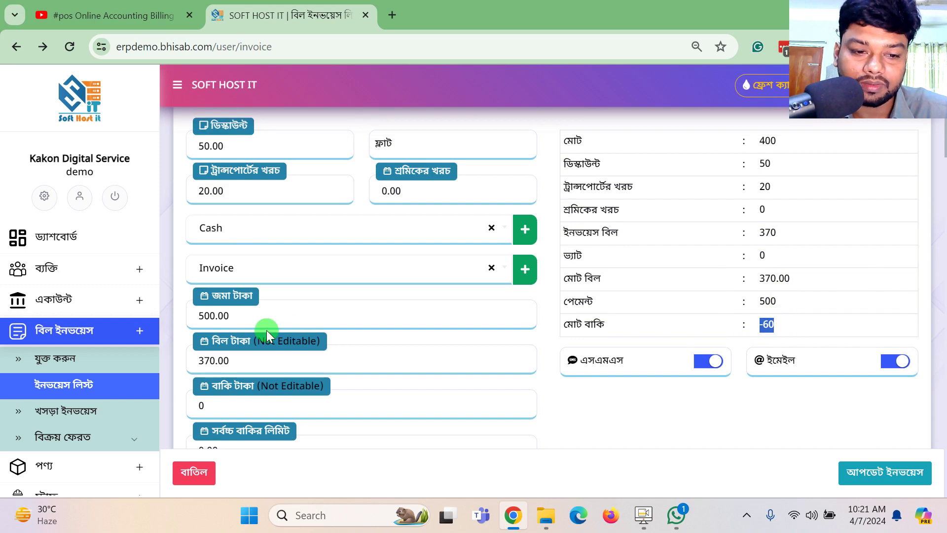
{"action": "left_click_drag", "start_coordinate": [228, 316], "coordinate": [141, 328]}
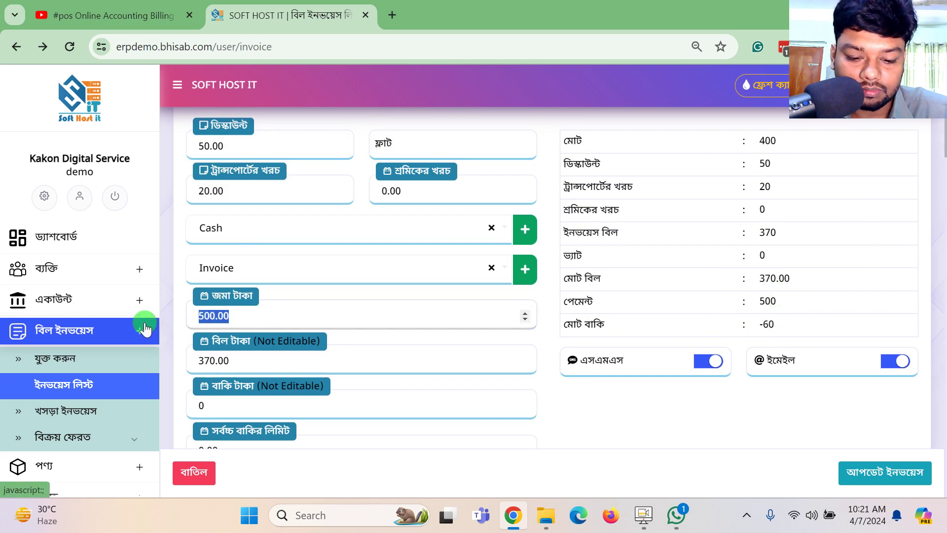
{"action": "type", "text": "400"}
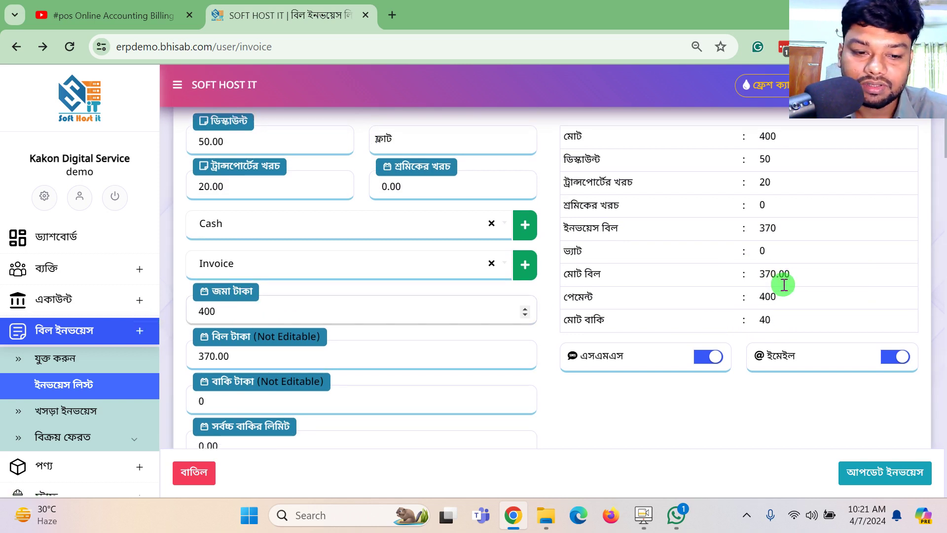
{"action": "scroll", "coordinate": [845, 384], "scroll_direction": "down", "scroll_amount": 3}
{"action": "left_click", "coordinate": [895, 472]}
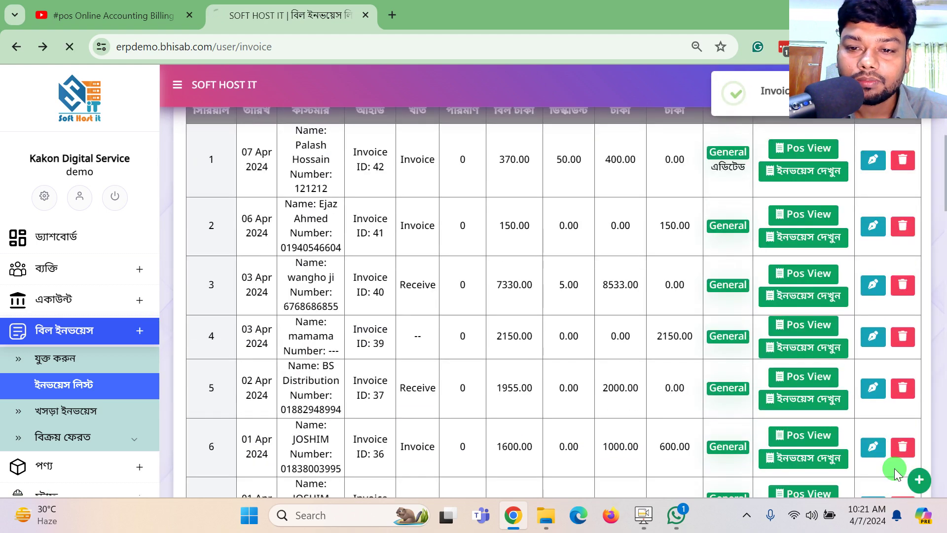